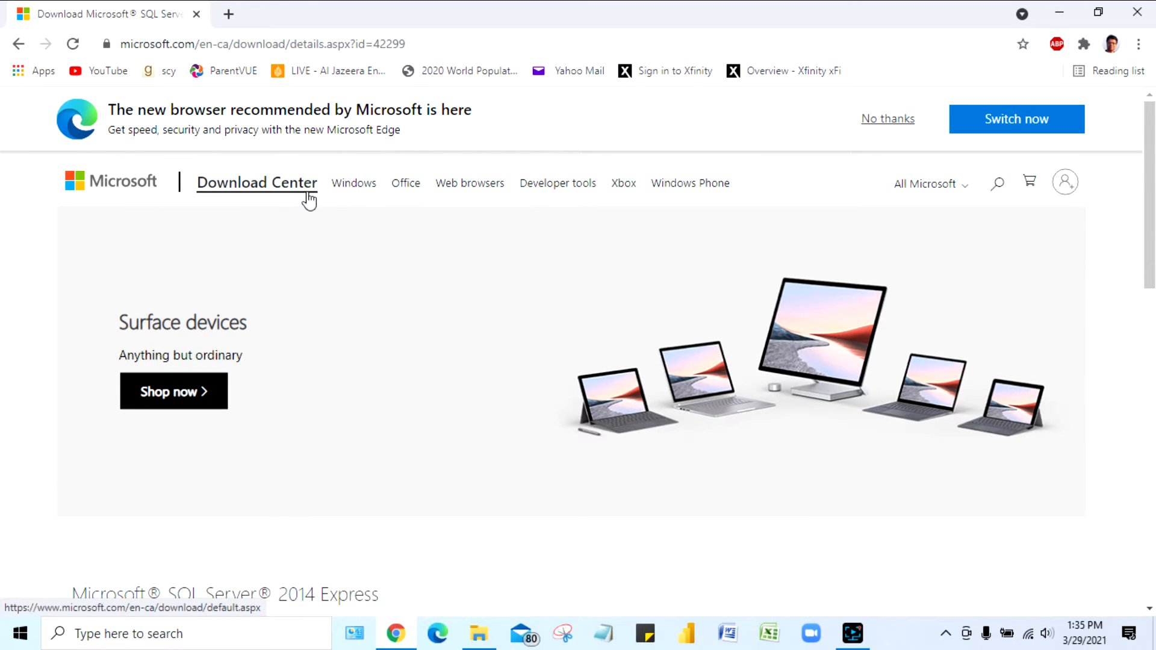
# Open the download choices for Microsoft SQL Server 2014 Express in English and select Express 64BIT\SQLEXPR_x64_ENU.exe
pyautogui.scroll(-5, 416, 291)
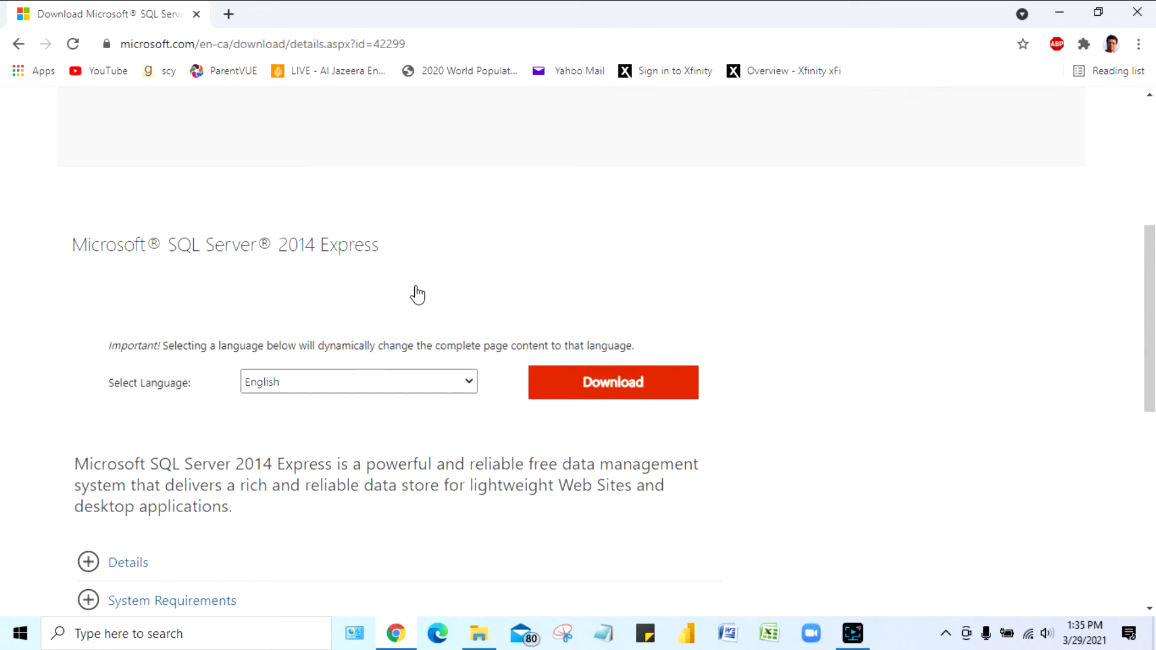
pyautogui.scroll(-1, 418, 295)
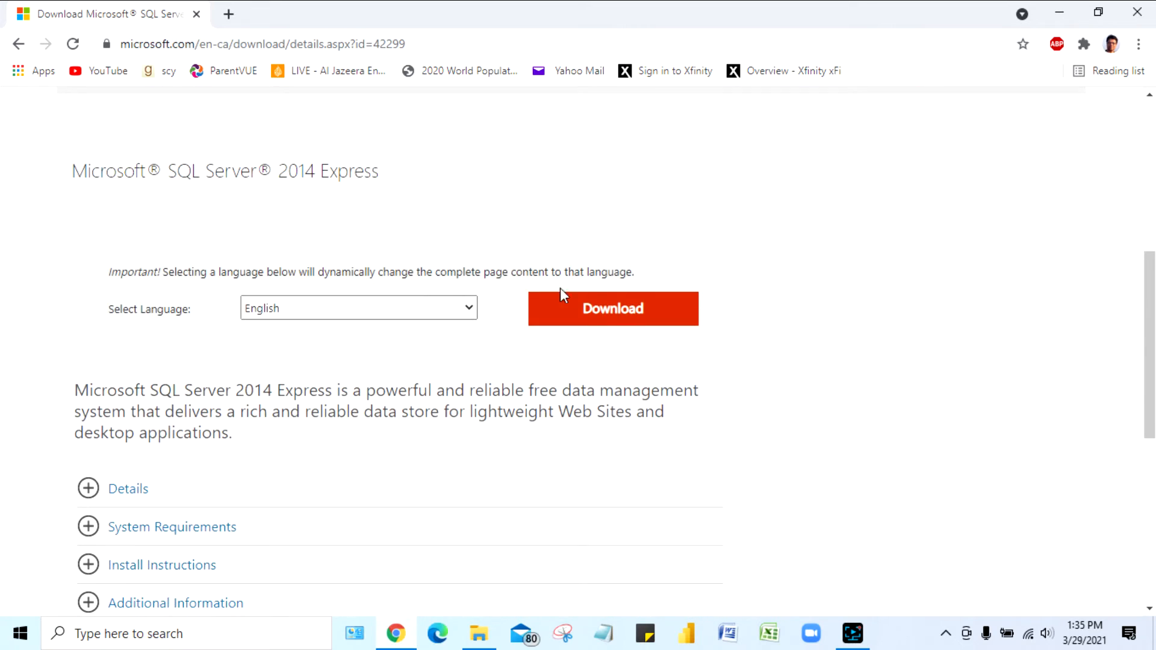
pyautogui.click(621, 317)
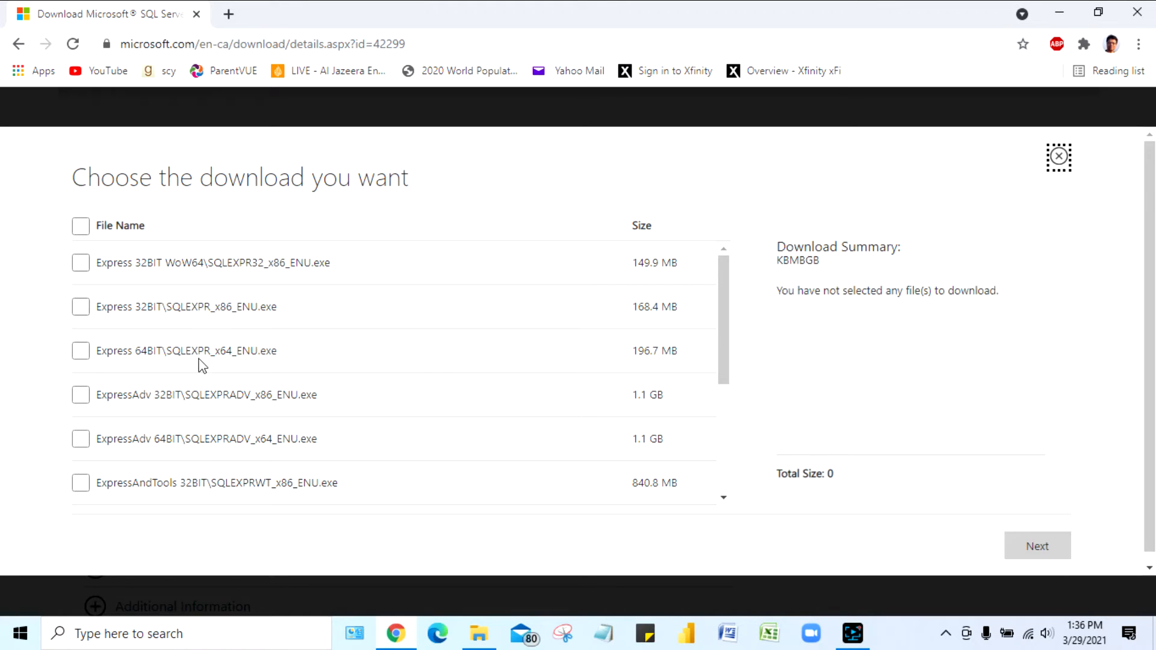
pyautogui.click(81, 352)
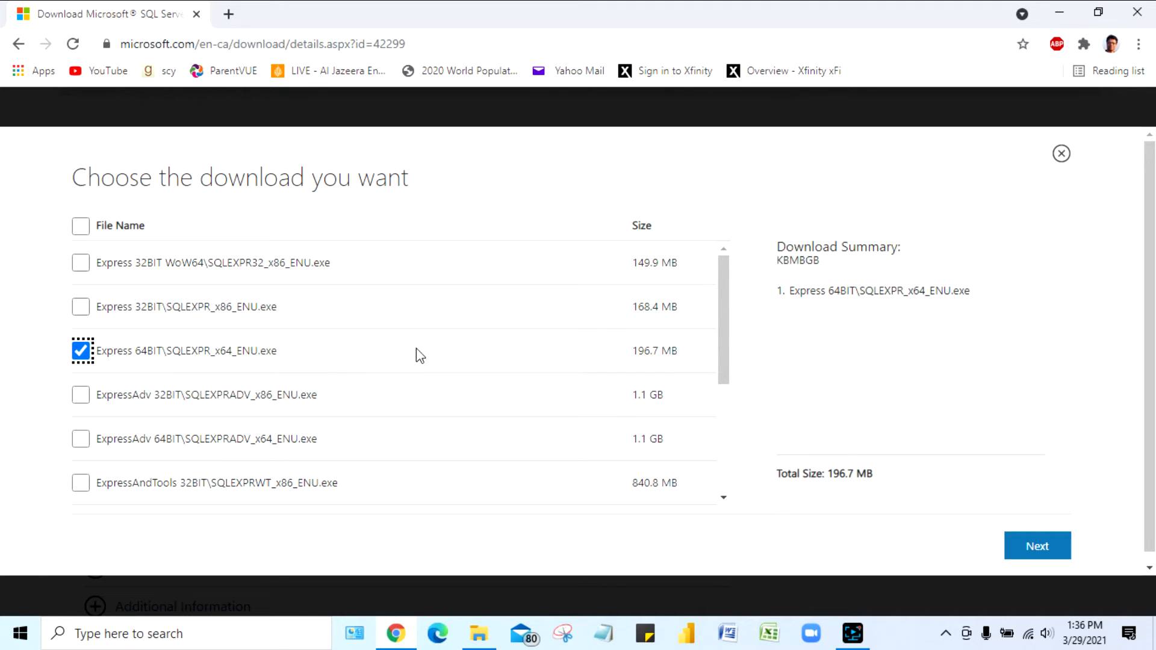
# Add MgmtStudio 64BIT\SQLManagementStudio_x64_ENU.exe to the selected downloads and proceed to the download confirmation page
pyautogui.scroll(-3, 458, 361)
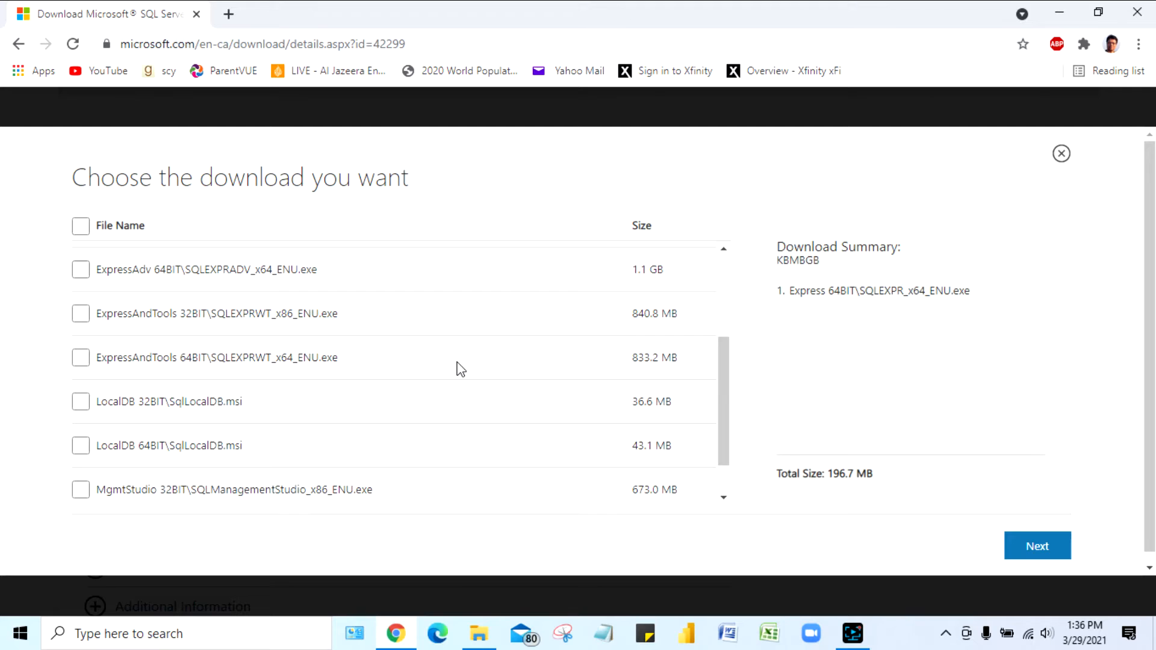
pyautogui.scroll(-2, 458, 365)
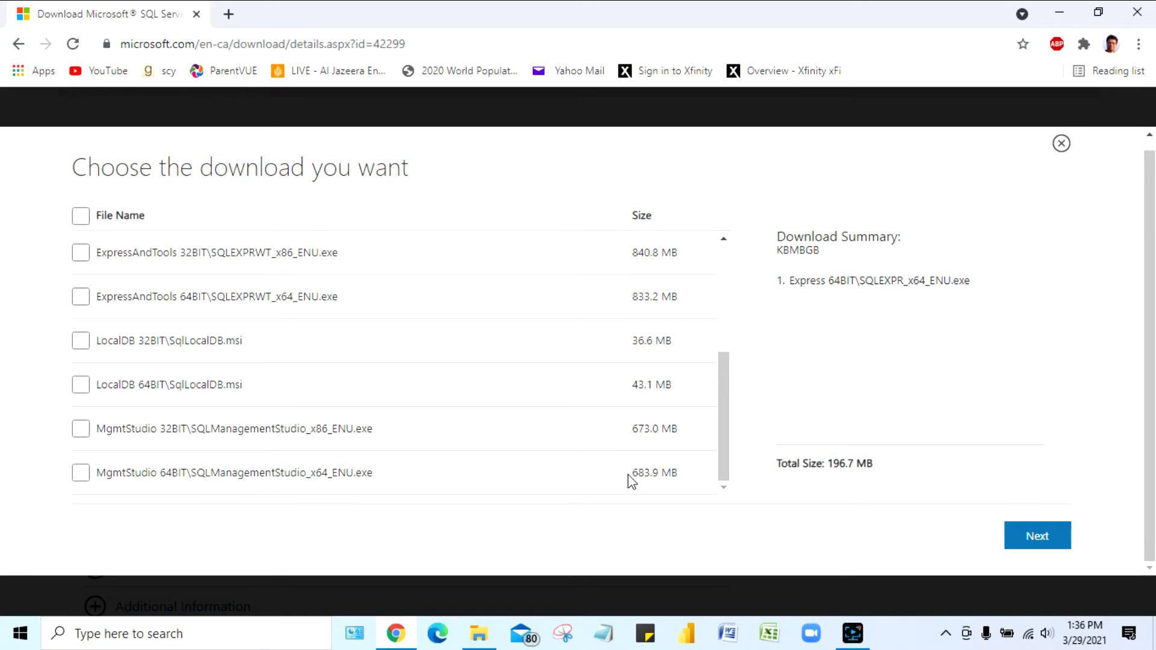
pyautogui.click(74, 476)
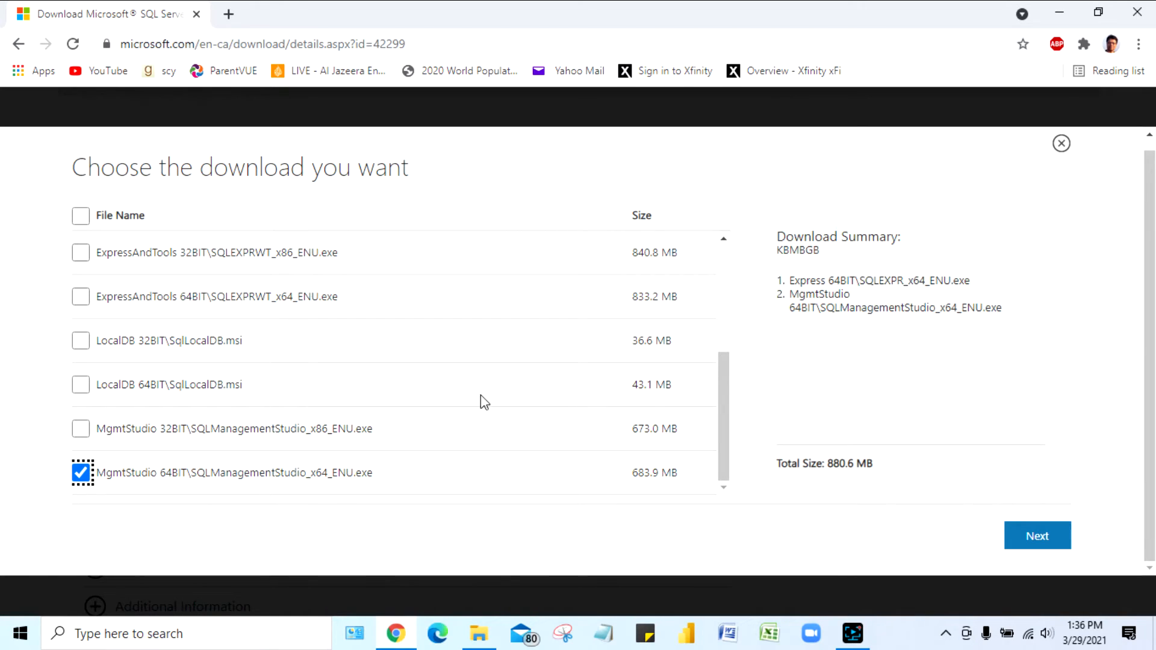
pyautogui.scroll(4, 500, 411)
pyautogui.scroll(-3, 503, 409)
pyautogui.scroll(-2, 500, 407)
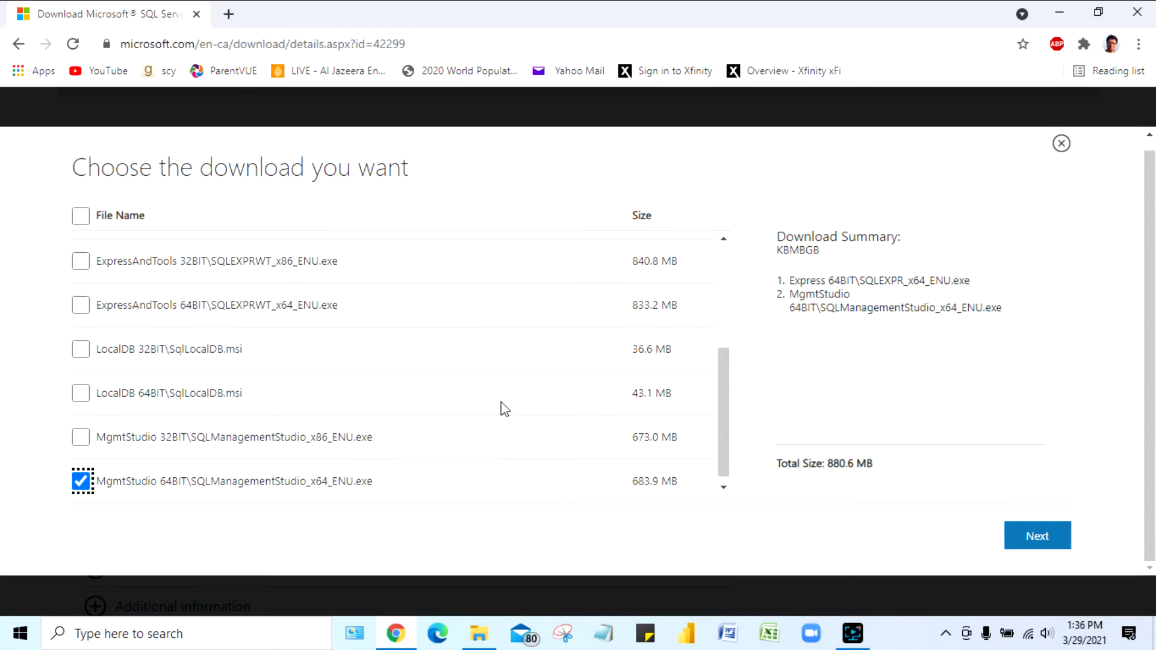
pyautogui.click(1038, 538)
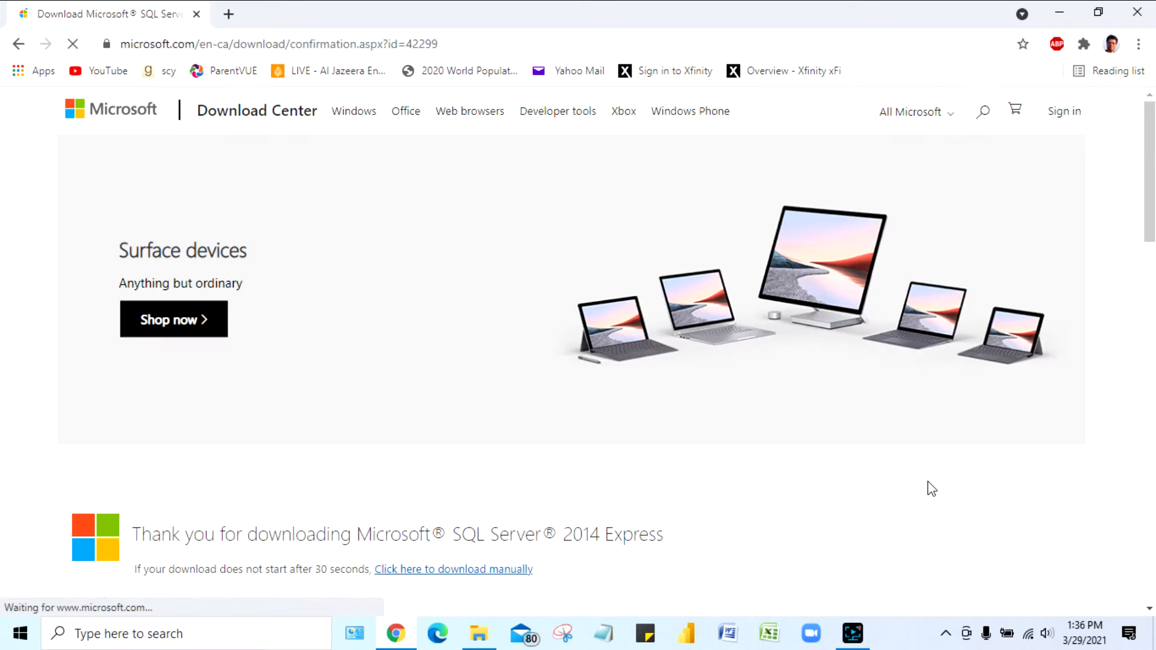
# Open the manual download list and download Express 64BIT\SQLEXPR_x64_ENU.exe from its own link
pyautogui.scroll(-3, 896, 480)
pyautogui.scroll(-1, 896, 477)
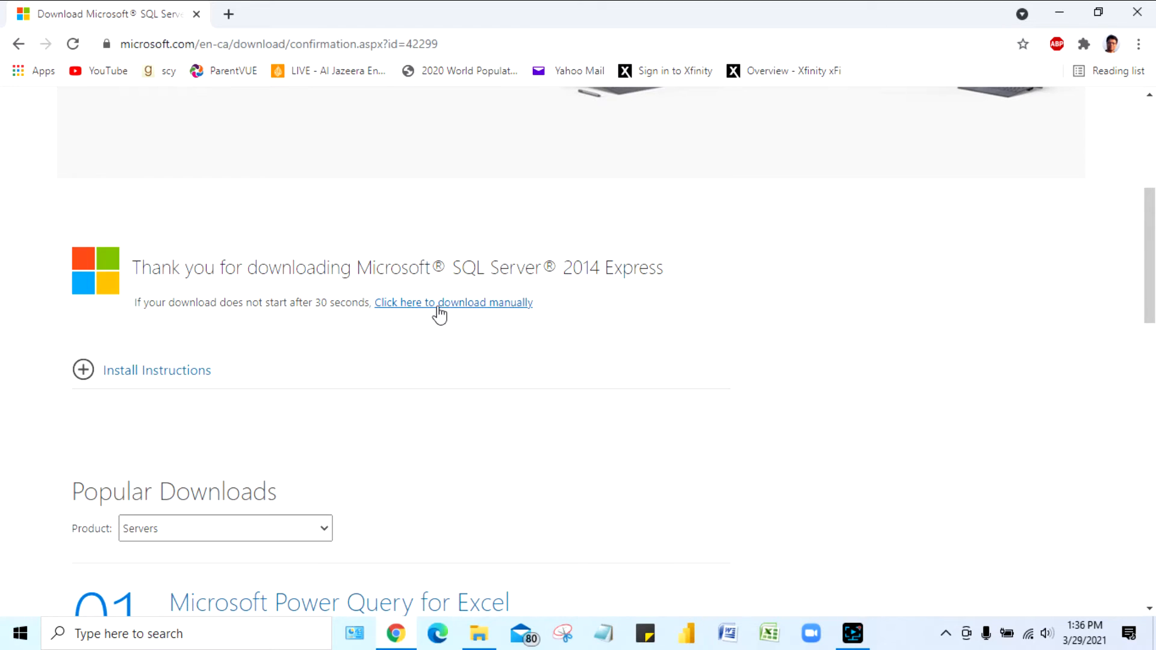
pyautogui.click(473, 307)
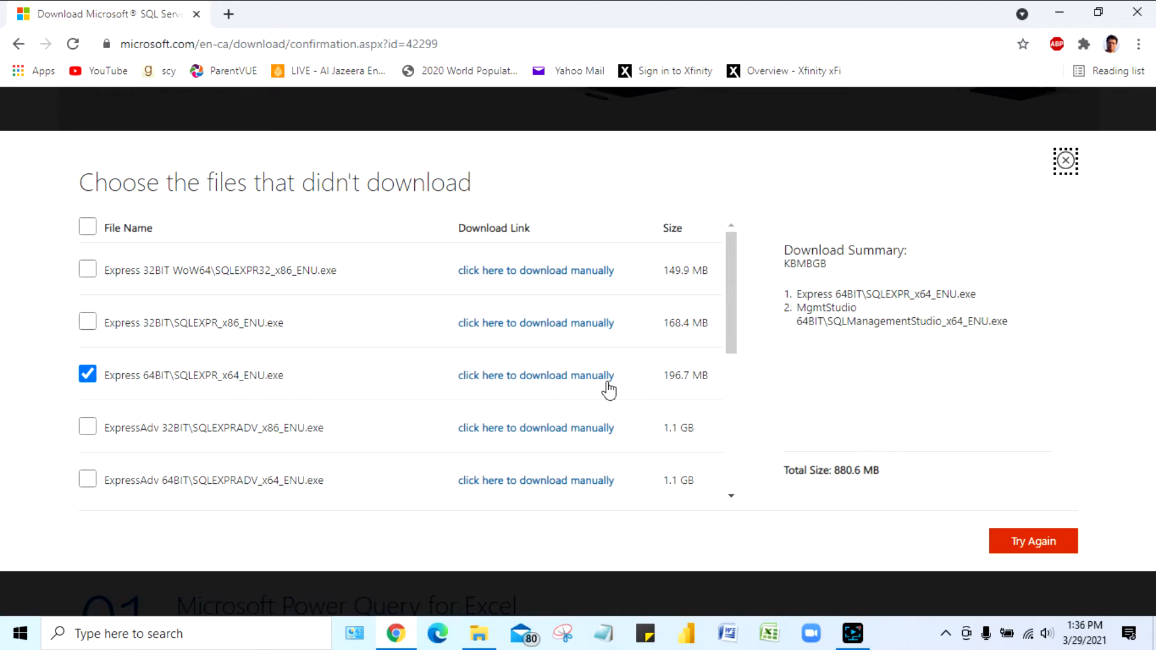
pyautogui.click(579, 385)
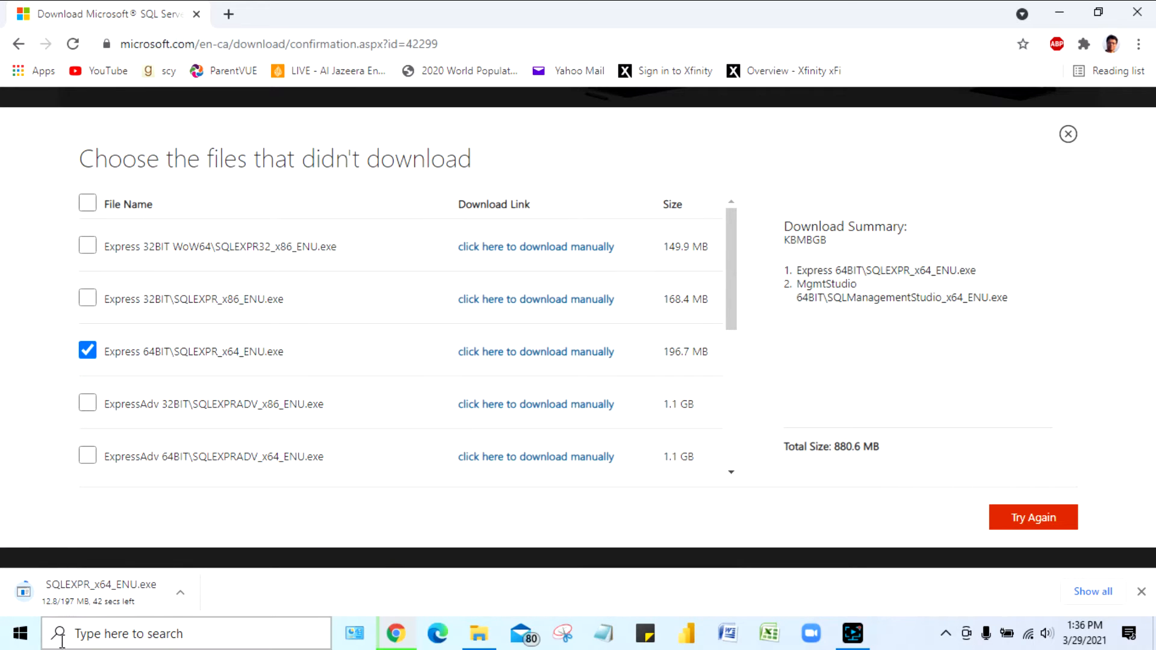
# Manually download MgmtStudio 64BIT\SQLManagementStudio_x64_ENU.exe from the list of files
pyautogui.scroll(-3, 381, 449)
pyautogui.scroll(-3, 381, 449)
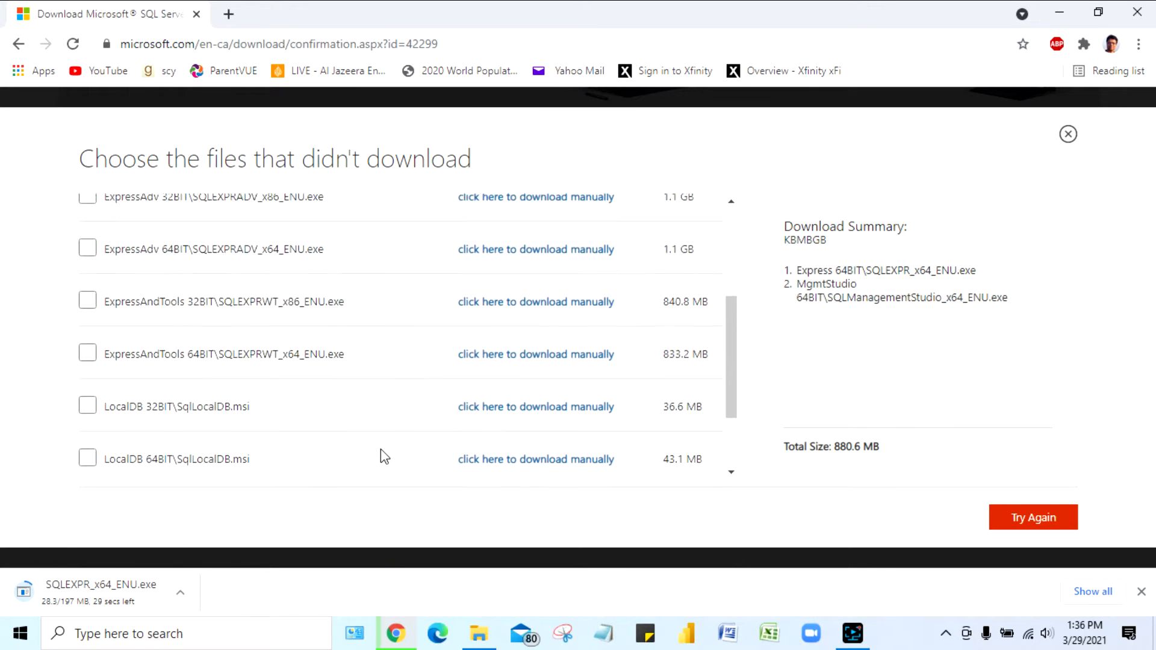
pyautogui.click(514, 461)
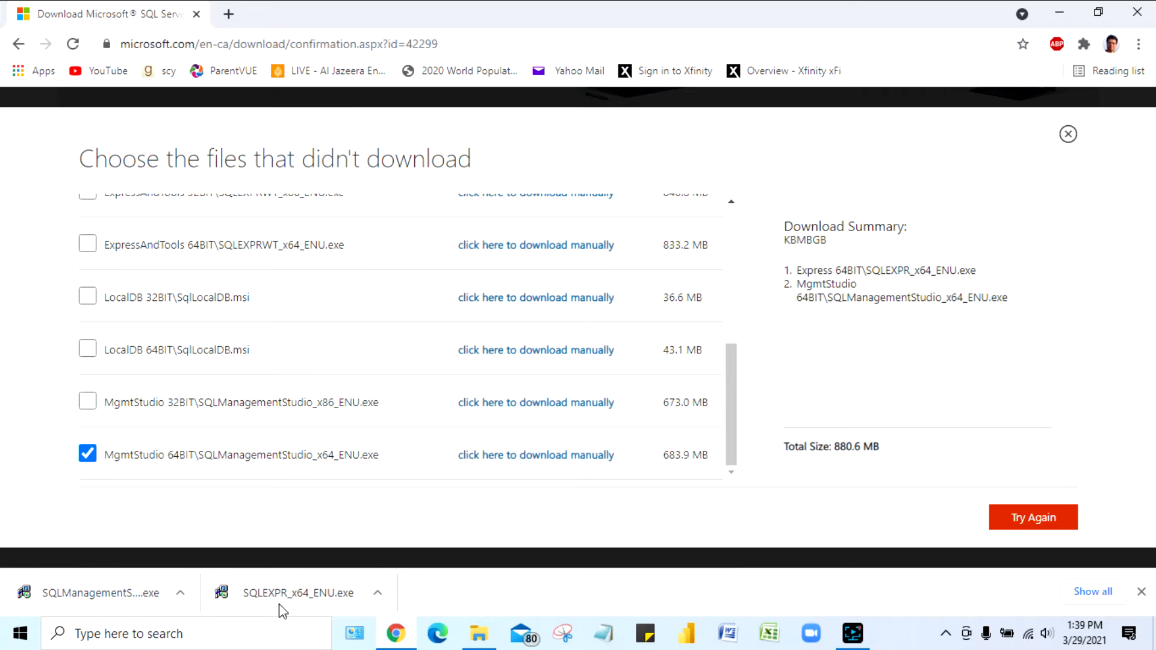
# Show the downloaded Management Studio installer in its folder and cut both SQLEXPR_x64_ENU and SQLManagementStudio_x64_ENU
pyautogui.click(180, 593)
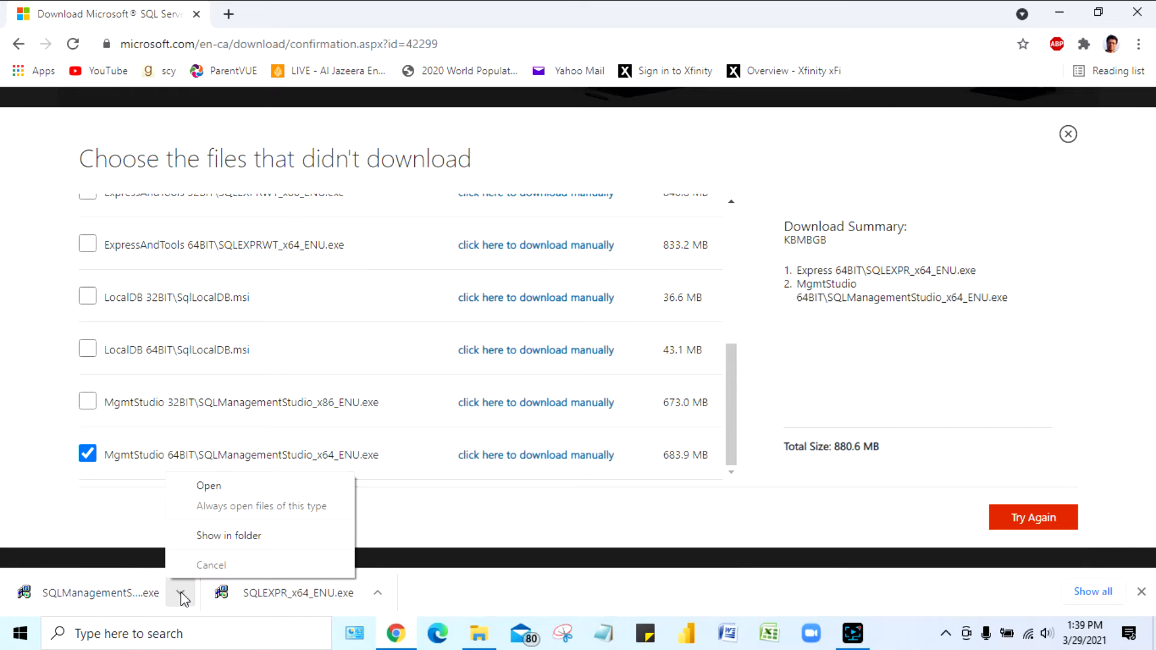
pyautogui.click(246, 536)
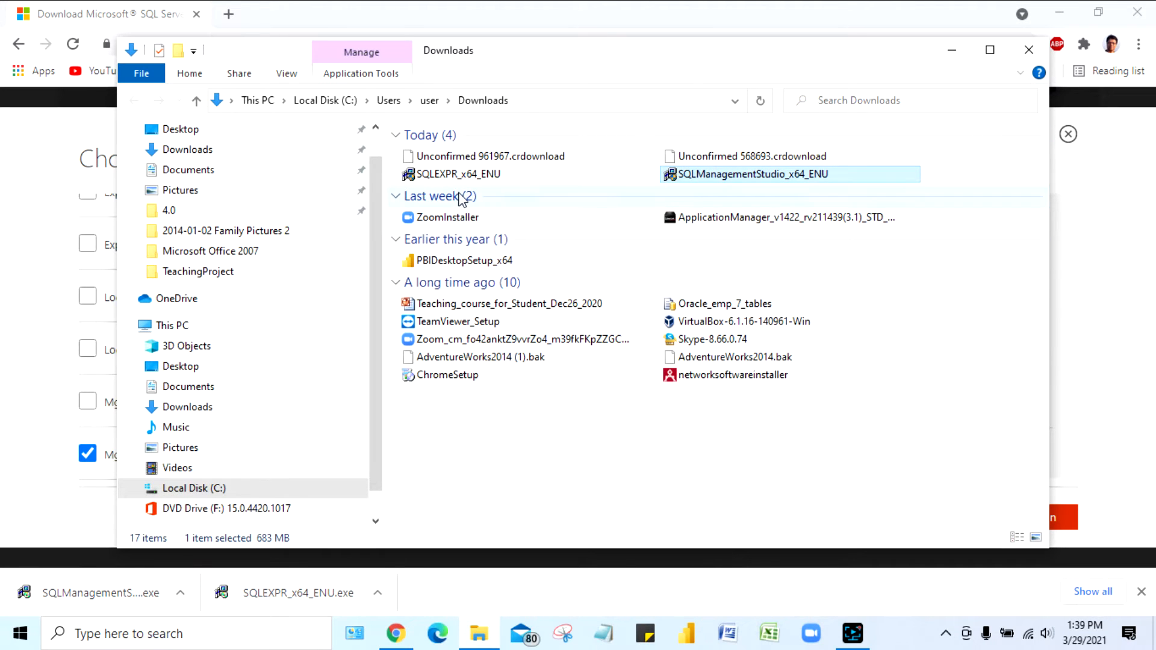
pyautogui.moveTo(476, 179)
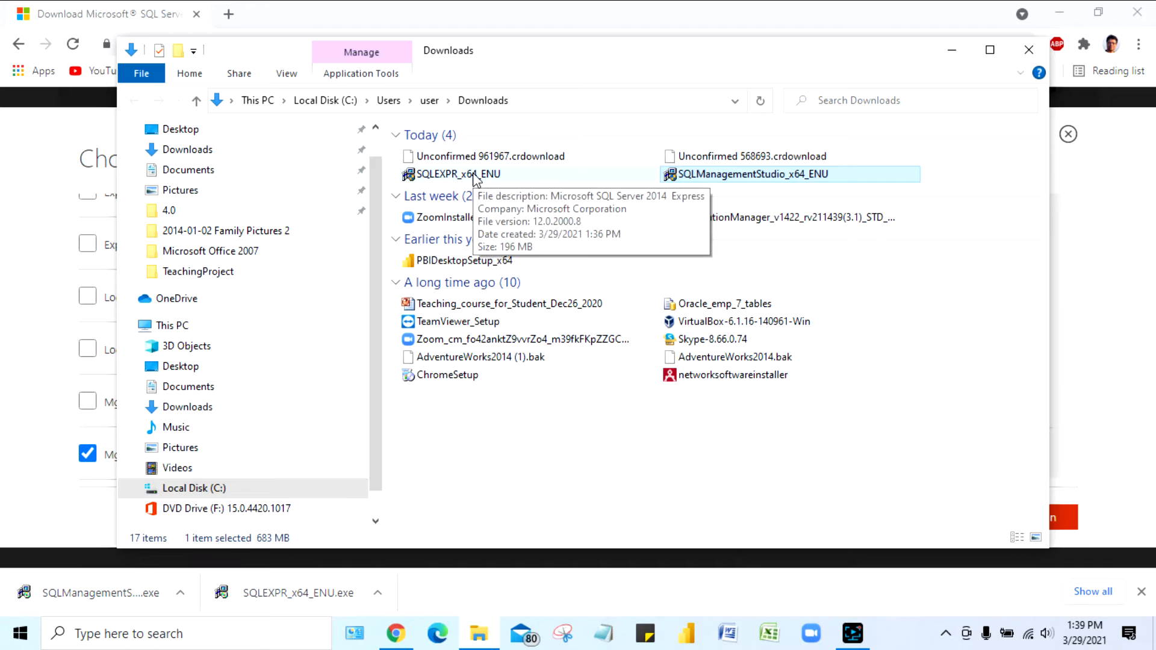
pyautogui.click(475, 178)
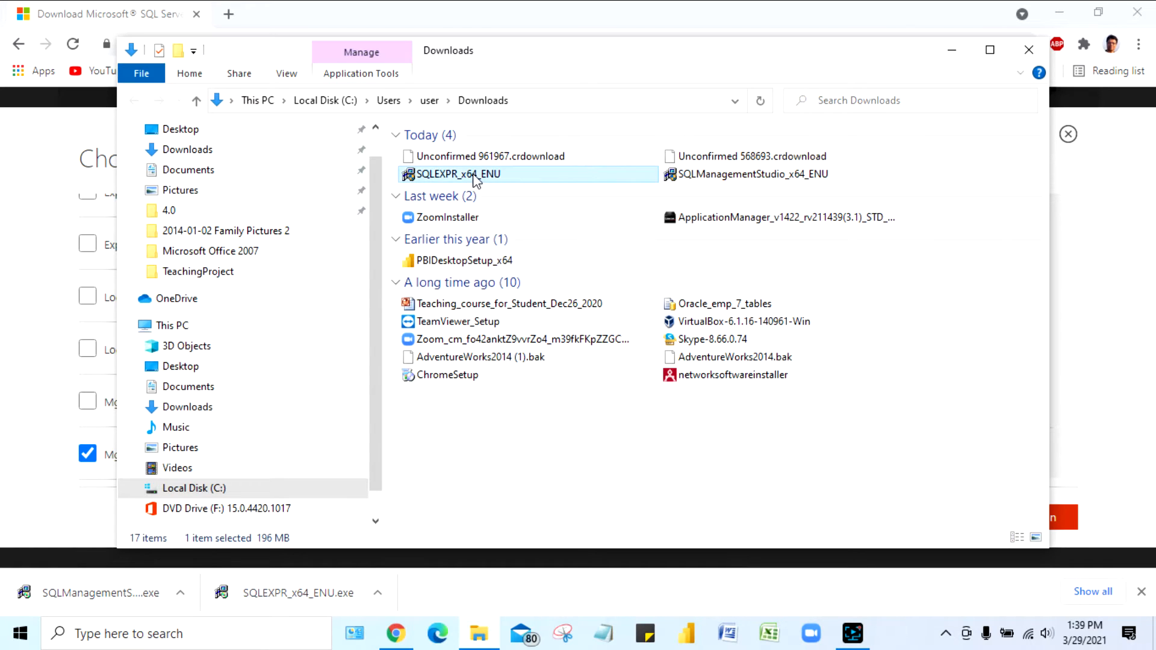
pyautogui.click(738, 177)
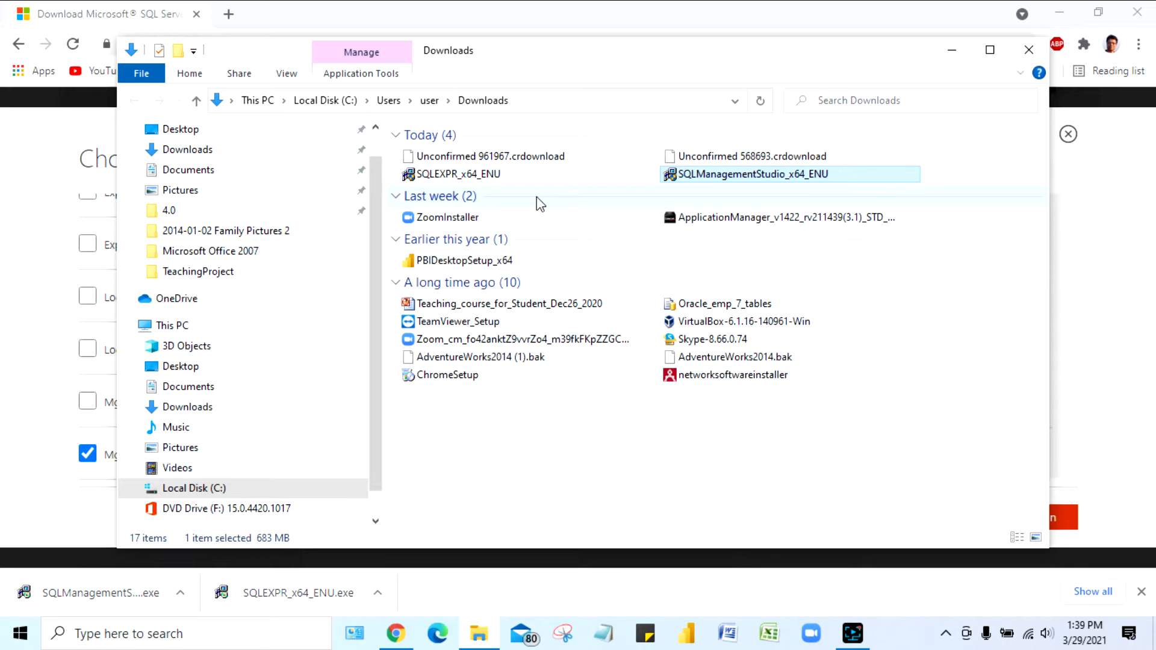
pyautogui.click(482, 178)
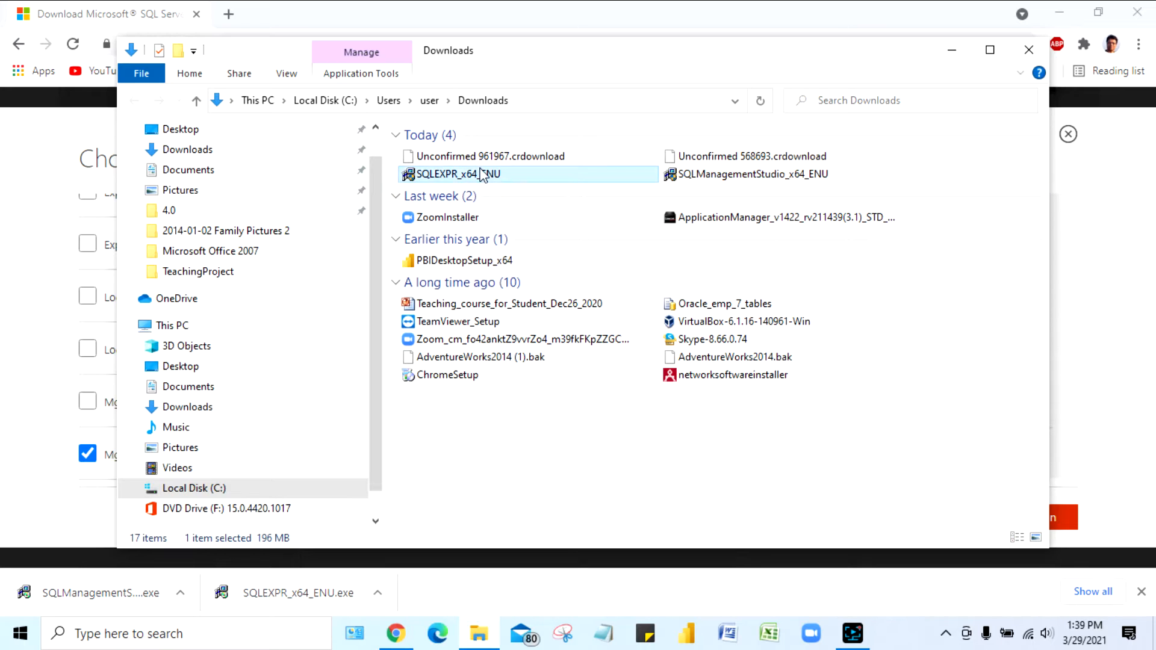
pyautogui.keyDown('ctrl'); pyautogui.click(748, 178); pyautogui.keyUp('ctrl')
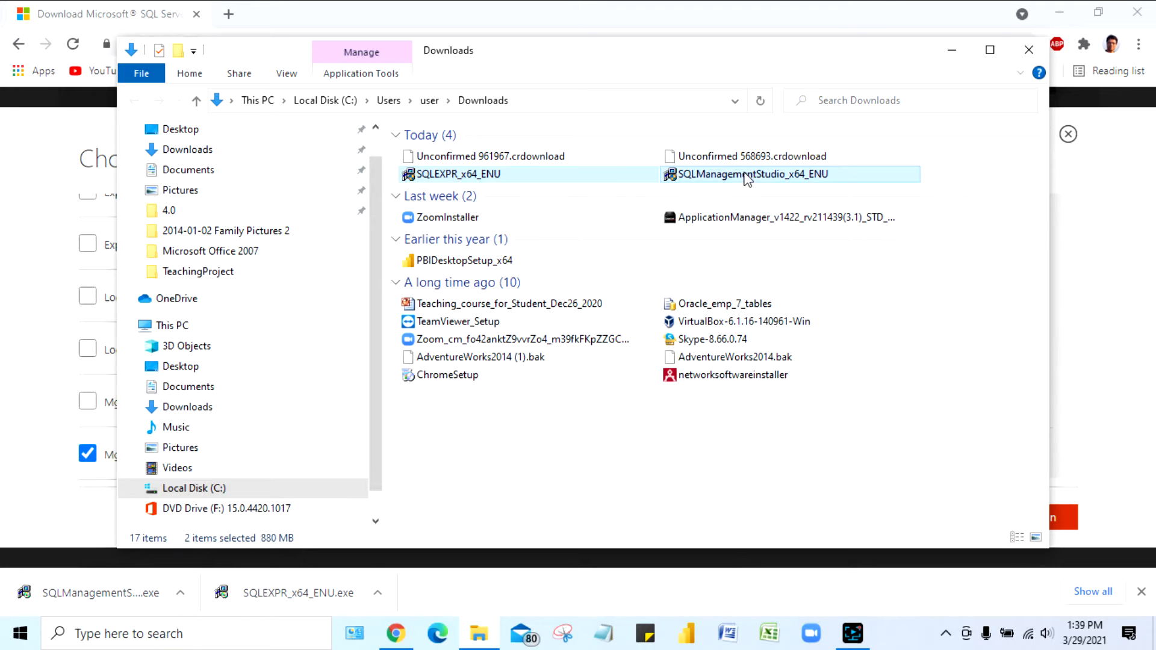
pyautogui.rightClick(483, 174)
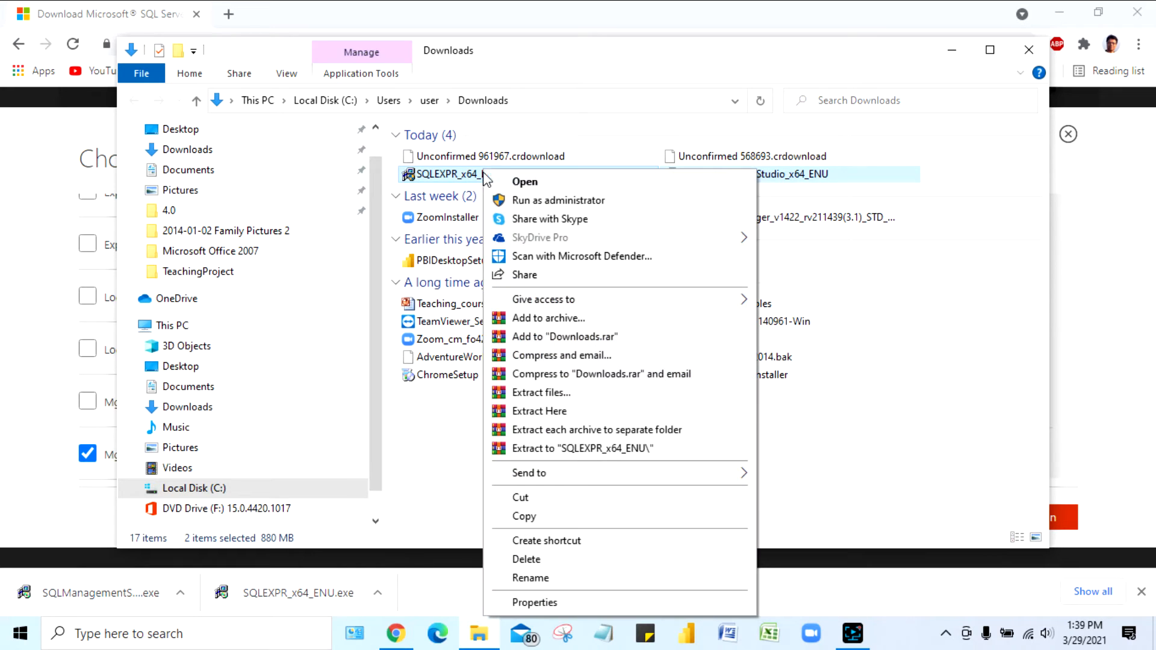
pyautogui.click(540, 501)
# Paste the two cut installers into the SQL 2014 folder on the desktop
pyautogui.click(951, 50)
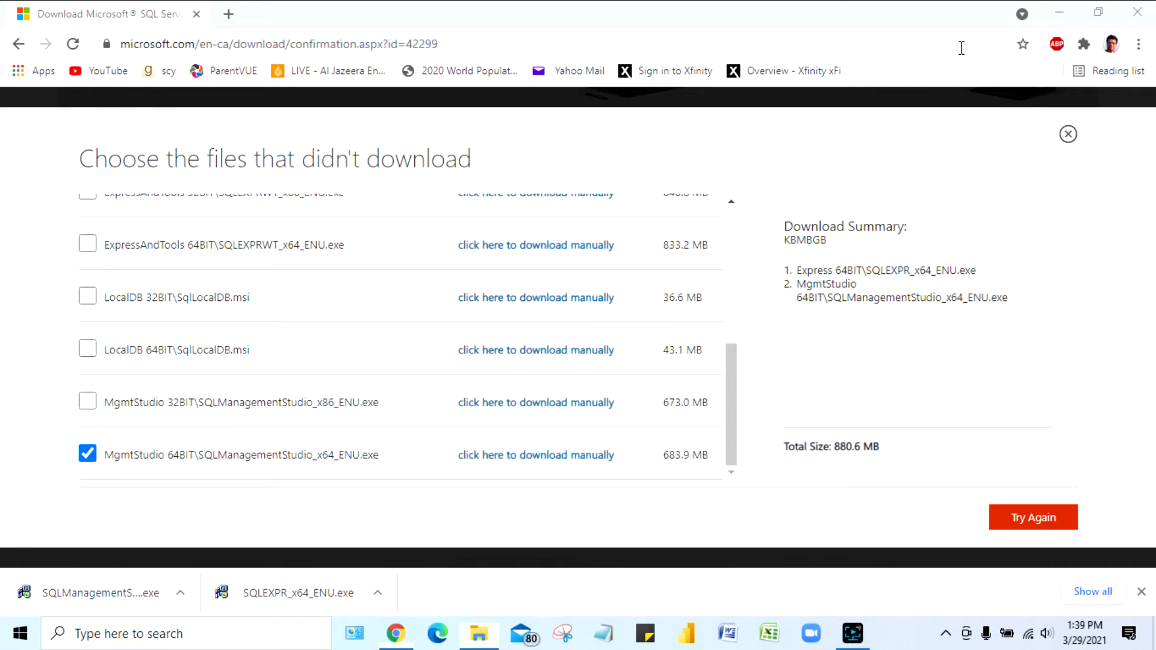
pyautogui.click(1059, 12)
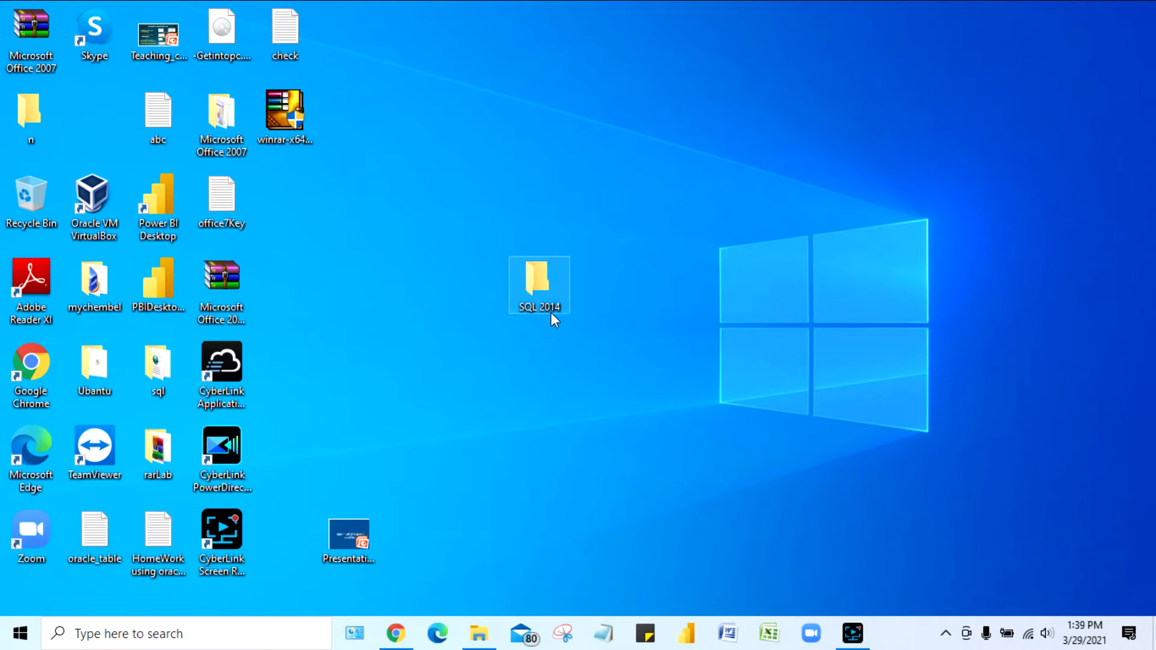
pyautogui.doubleClick(533, 276)
pyautogui.rightClick(564, 236)
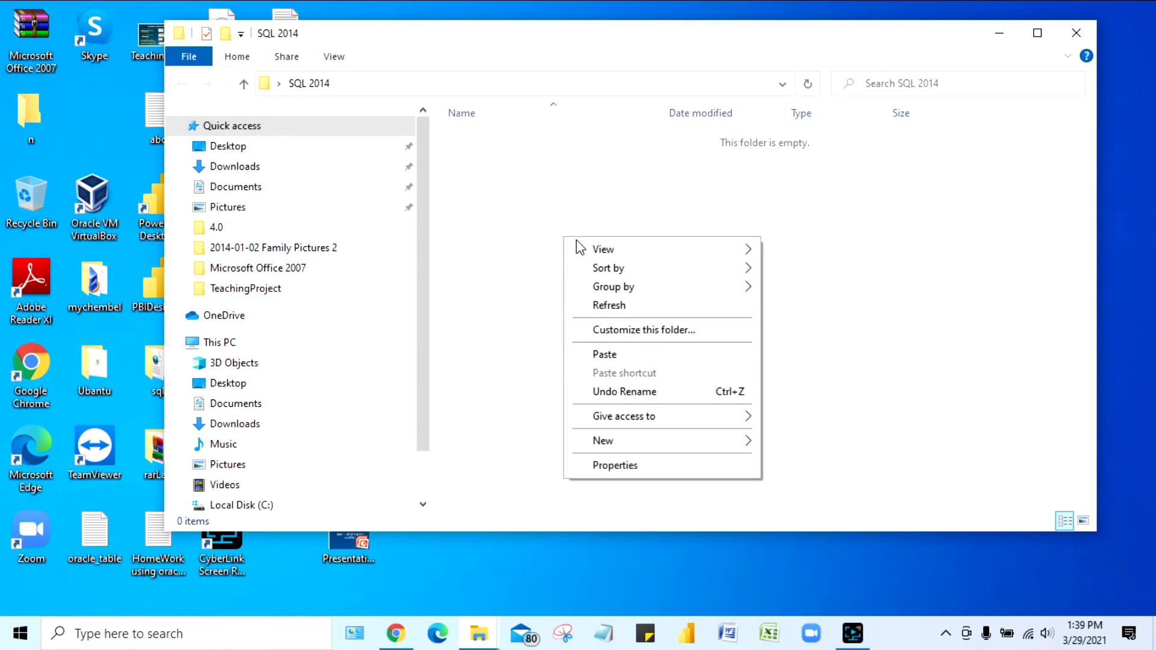
pyautogui.click(652, 354)
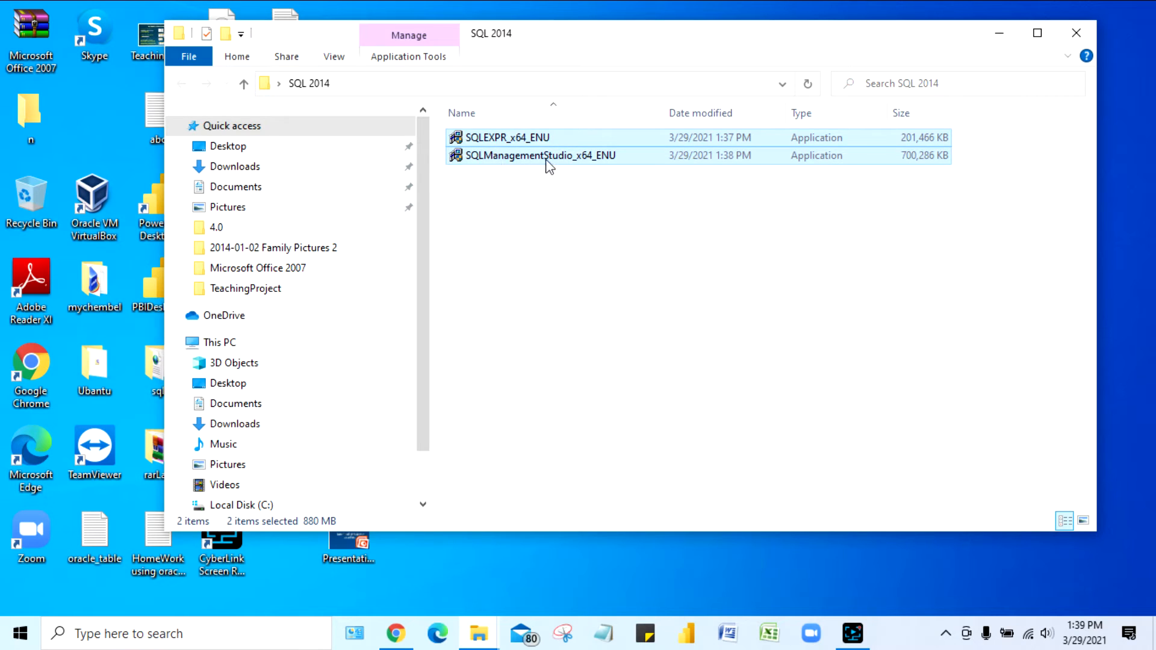
# Run the SQLEXPR_x64_ENU installer and extract its files to the proposed SQLEXPR_x64_ENU directory inside SQL 2014
pyautogui.moveTo(668, 40)
pyautogui.mouseDown()
pyautogui.moveTo(671, 31)
pyautogui.moveTo(672, 46)
pyautogui.mouseUp()
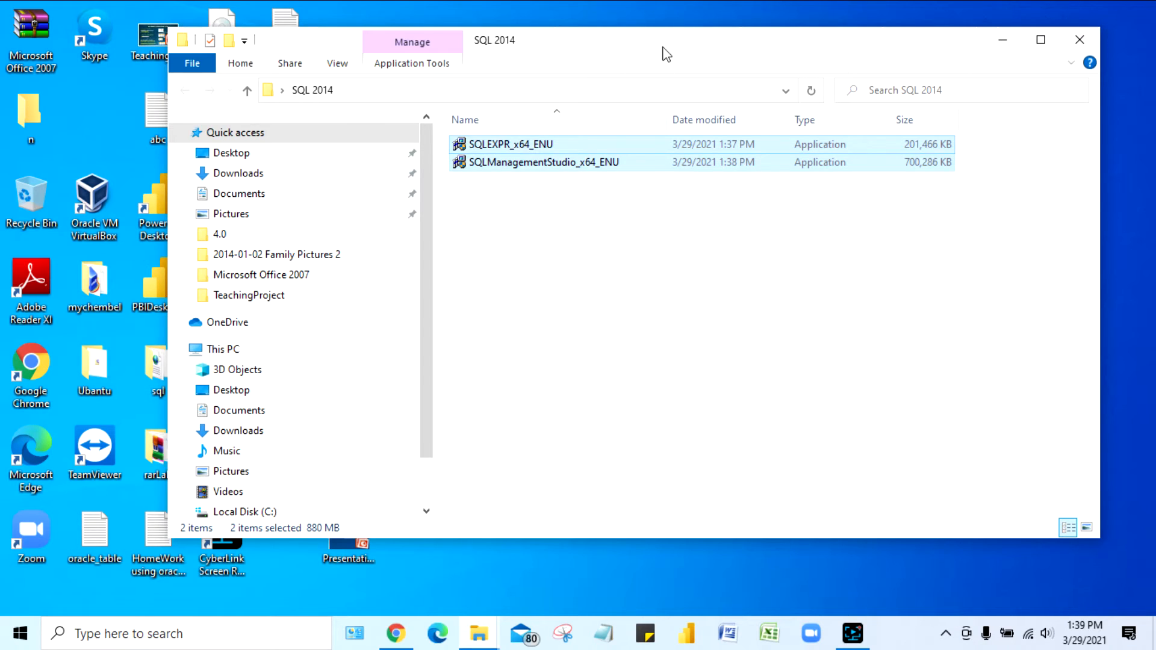
pyautogui.doubleClick(506, 150)
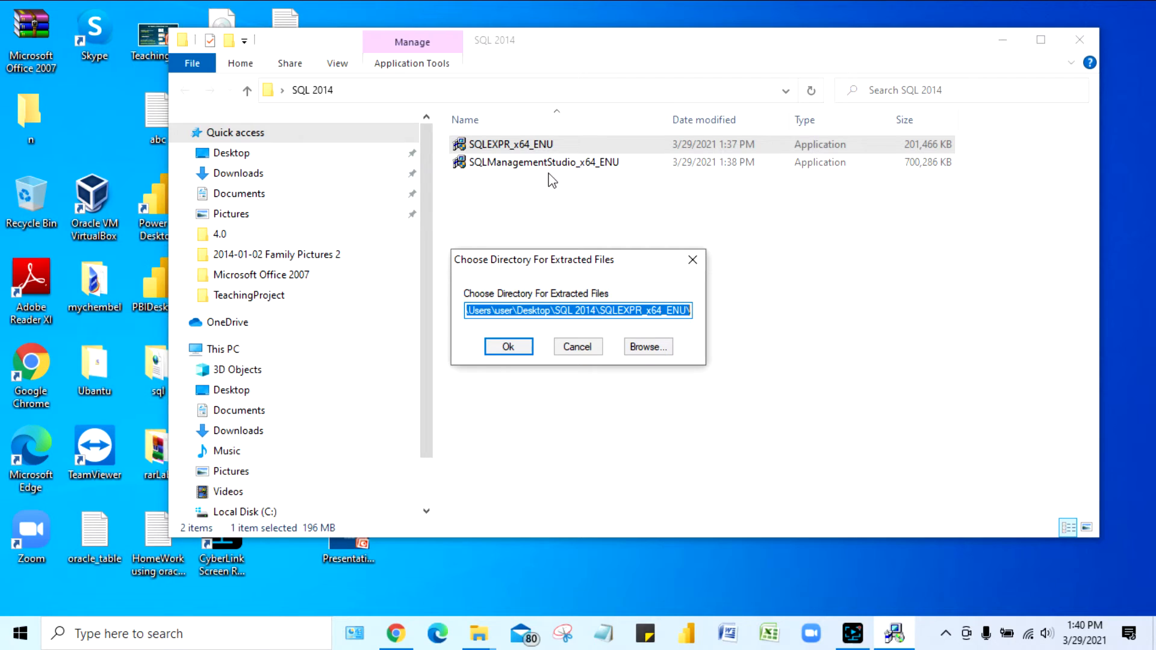
pyautogui.click(509, 347)
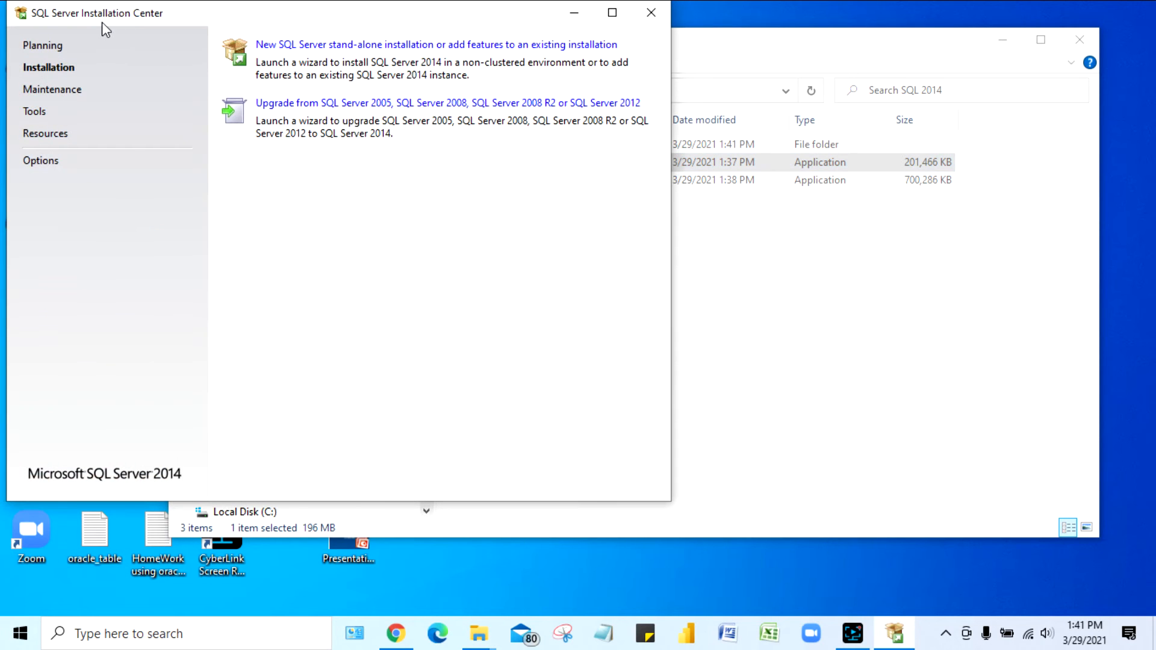
# Start a new SQL Server stand-alone installation from the SQL Server Installation Center
pyautogui.moveTo(412, 18); pyautogui.dragTo(593, 98)
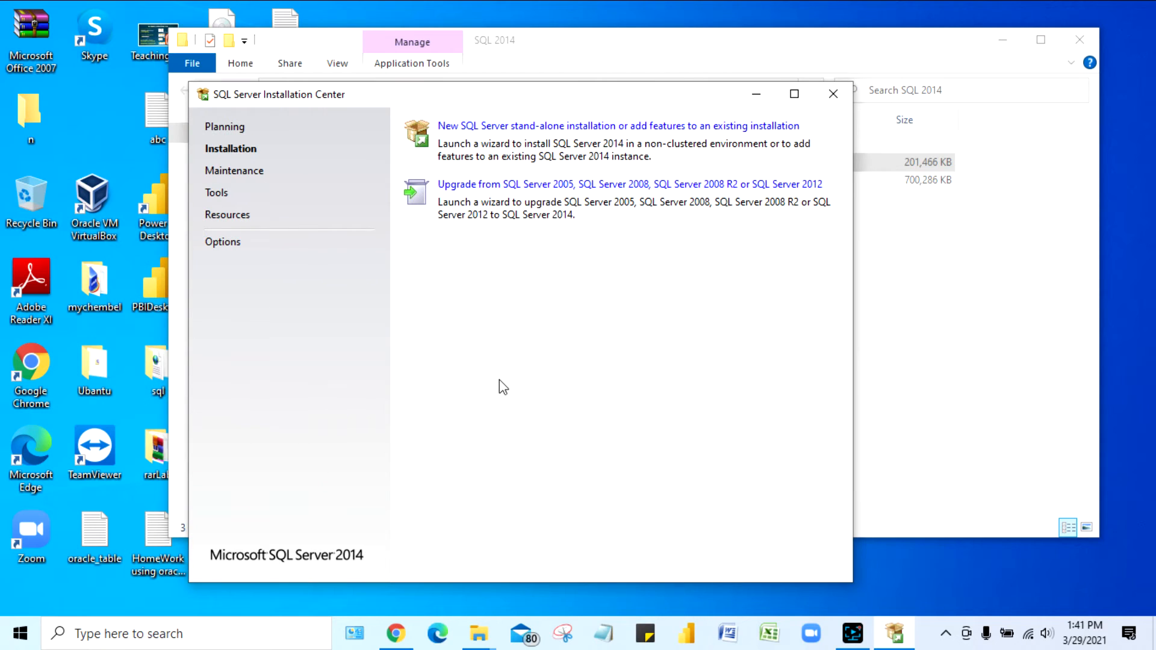
pyautogui.moveTo(696, 96); pyautogui.dragTo(573, 255)
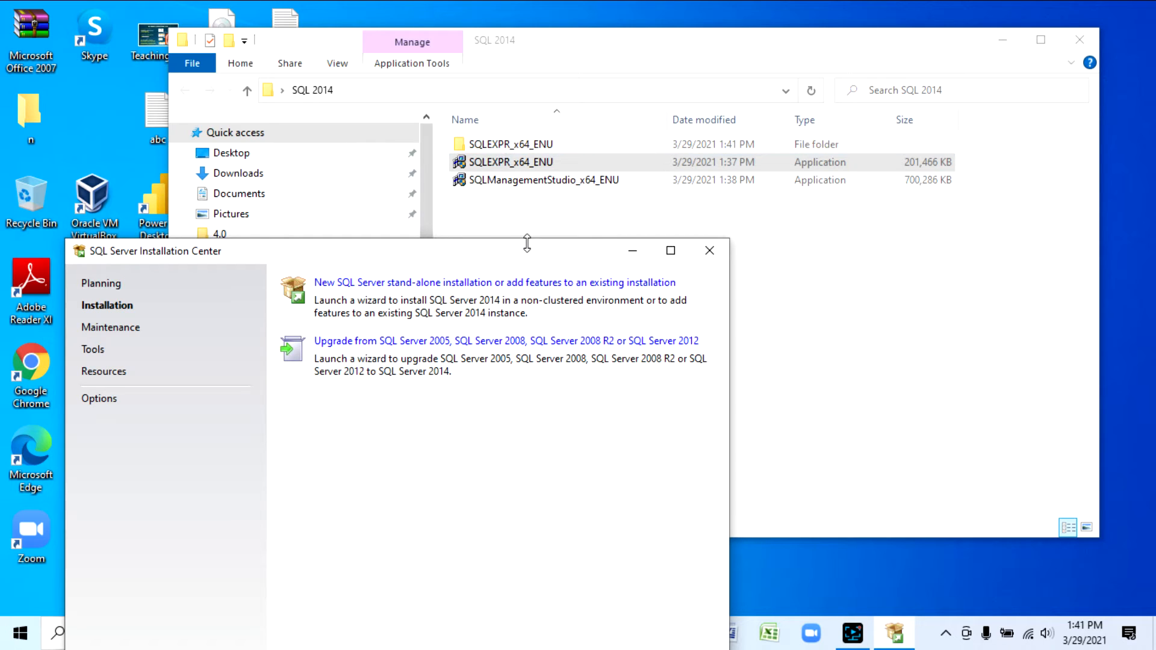
pyautogui.moveTo(528, 252); pyautogui.dragTo(553, 82)
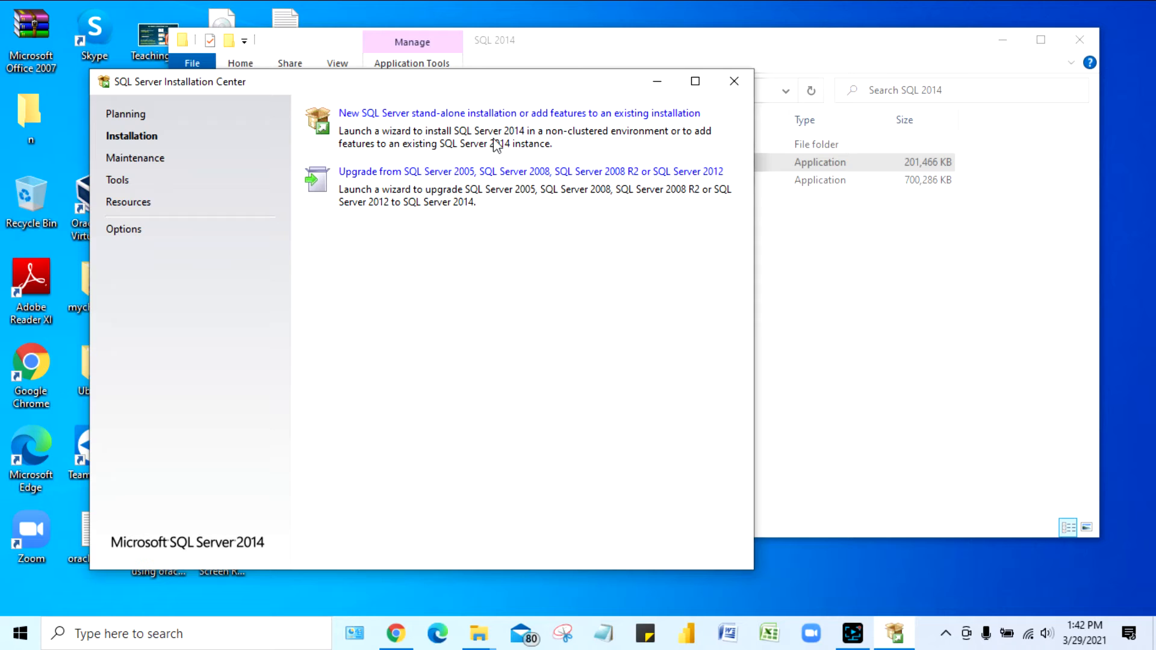
pyautogui.click(469, 116)
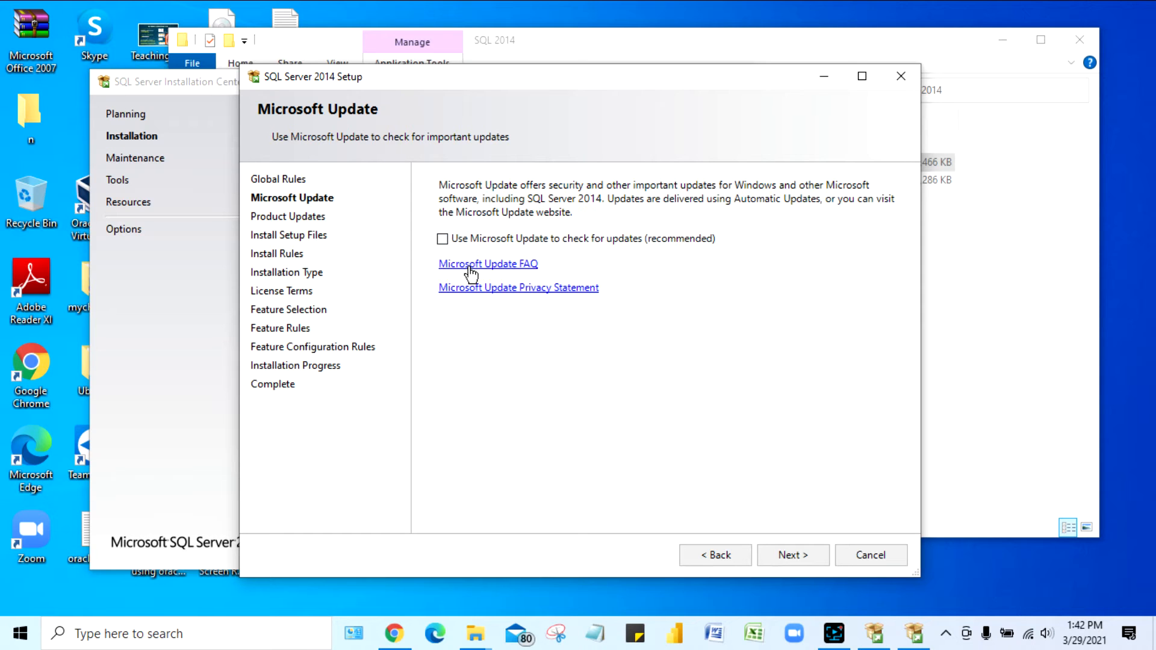
# Leave Microsoft Update checking off, keep "Perform a new installation of SQL Server 2014", and continue to the license terms
pyautogui.click(807, 557)
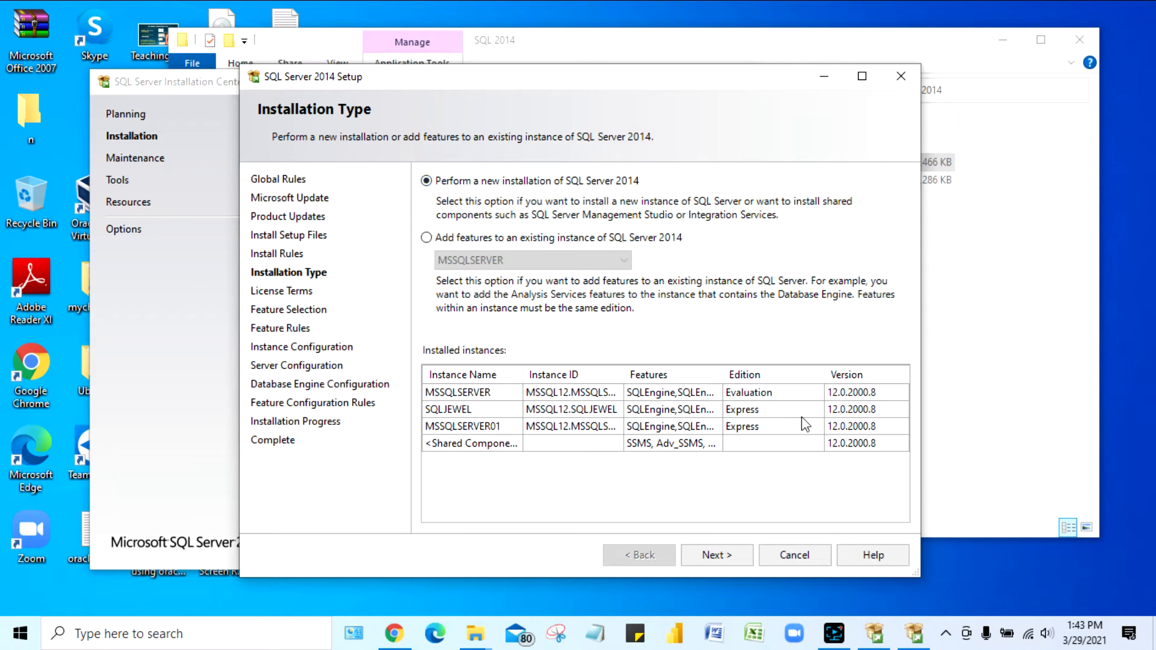
pyautogui.click(715, 557)
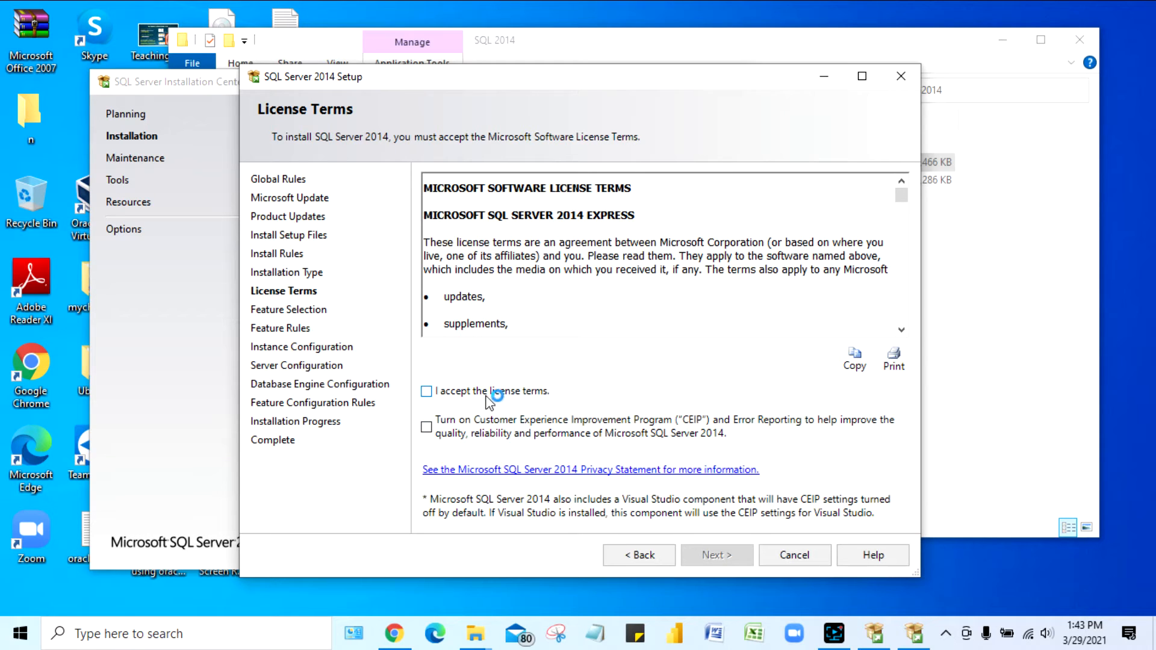
# Accept the license terms with CEIP reporting off, select all Express features, and continue to the instance configuration
pyautogui.click(427, 392)
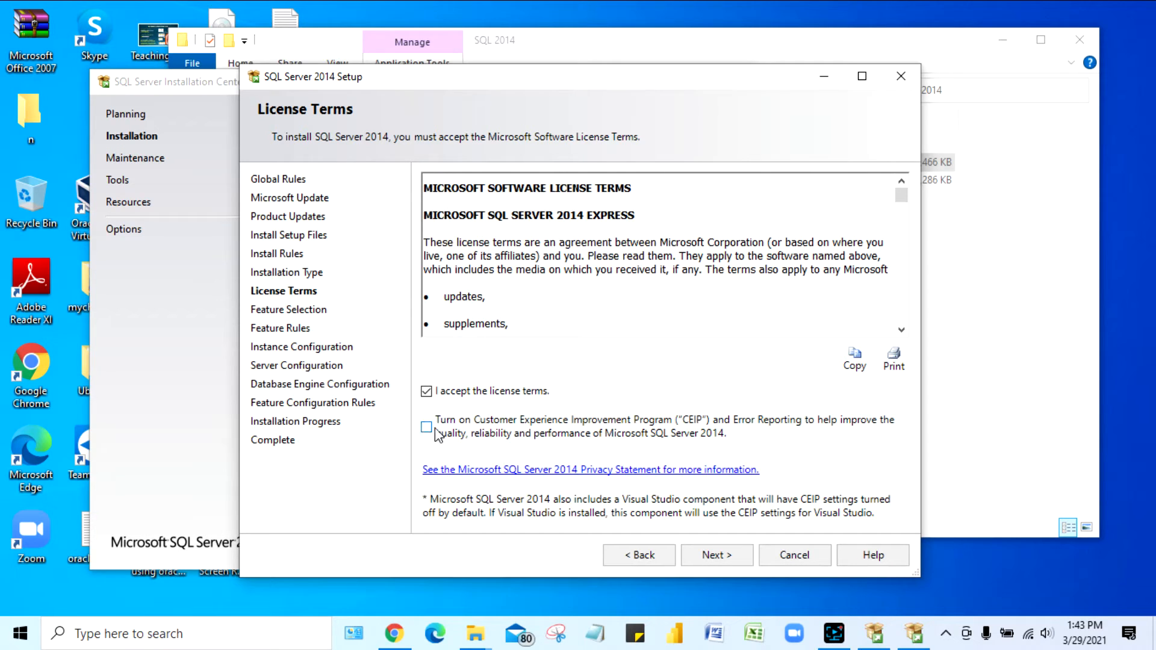
pyautogui.click(723, 563)
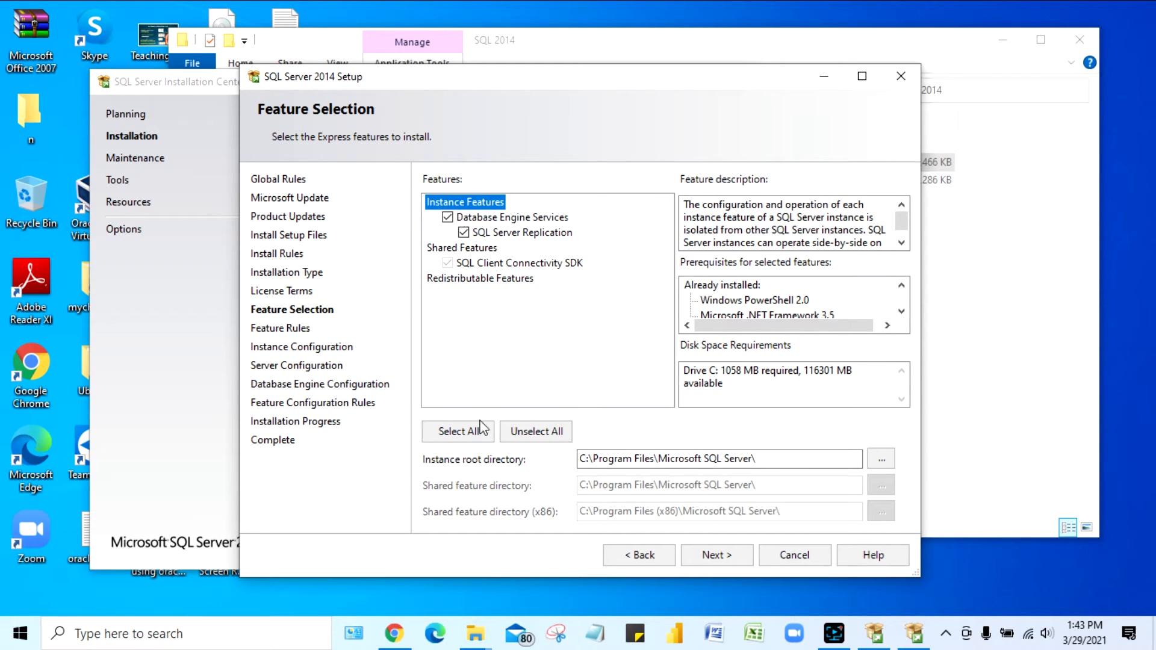
pyautogui.click(466, 432)
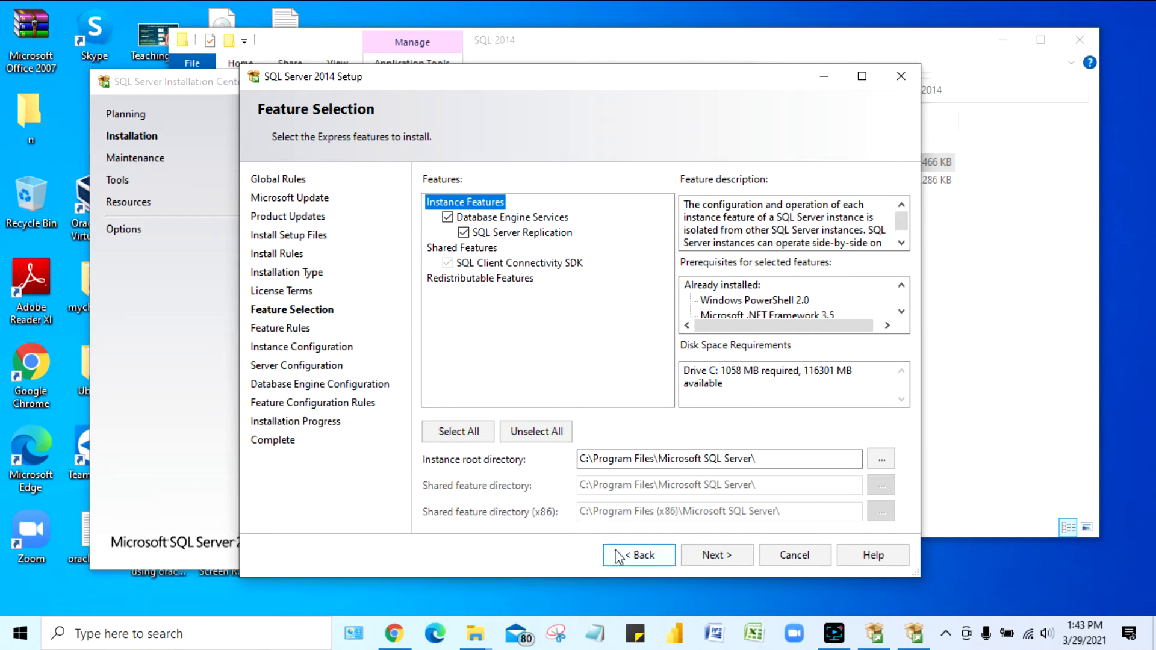
pyautogui.click(723, 557)
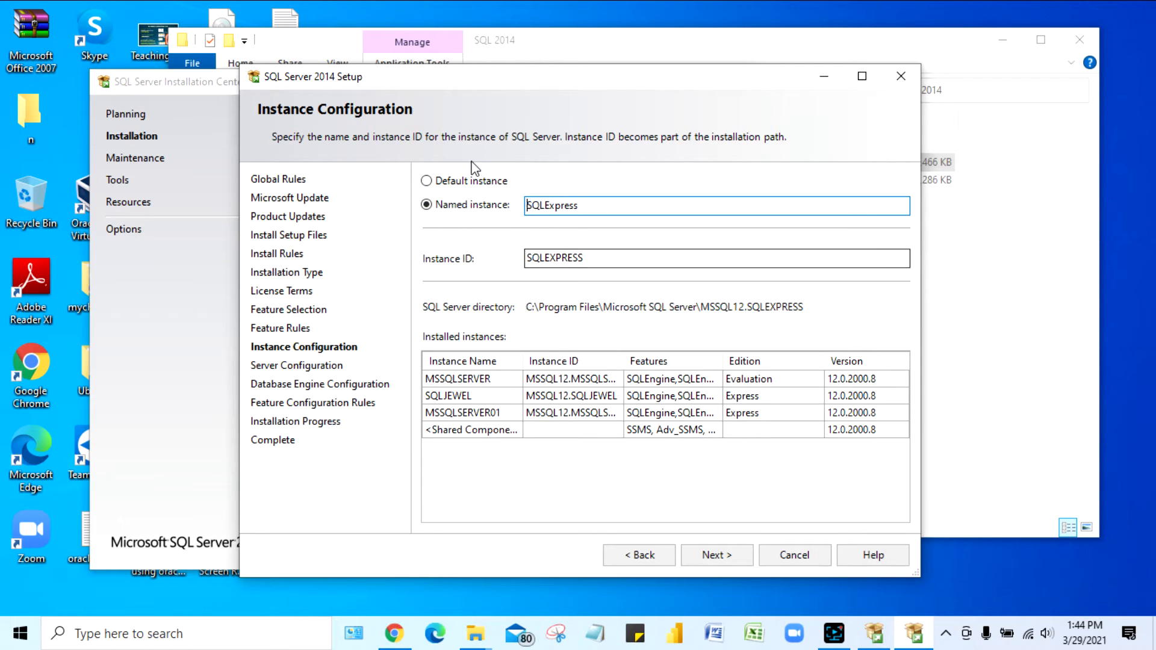
# Configure a named instance MSSQLSERVER02 and keep the proposed service accounts, continuing to the Database Engine configuration
pyautogui.click(427, 182)
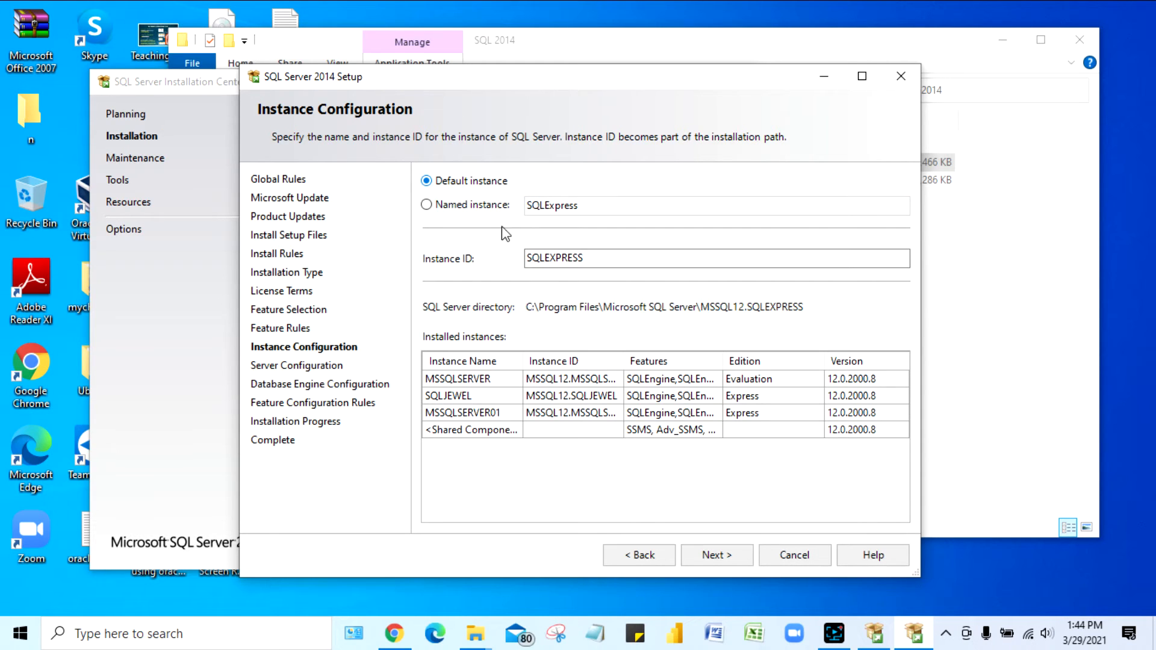
pyautogui.click(493, 185)
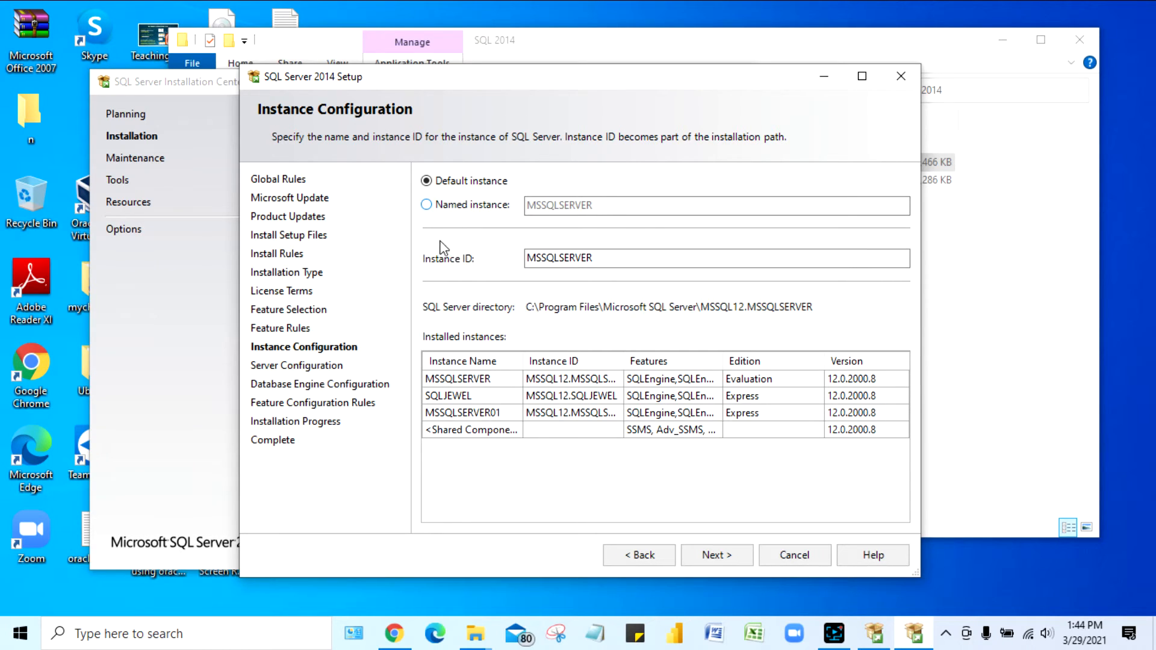
pyautogui.click(428, 205)
pyautogui.click(557, 203)
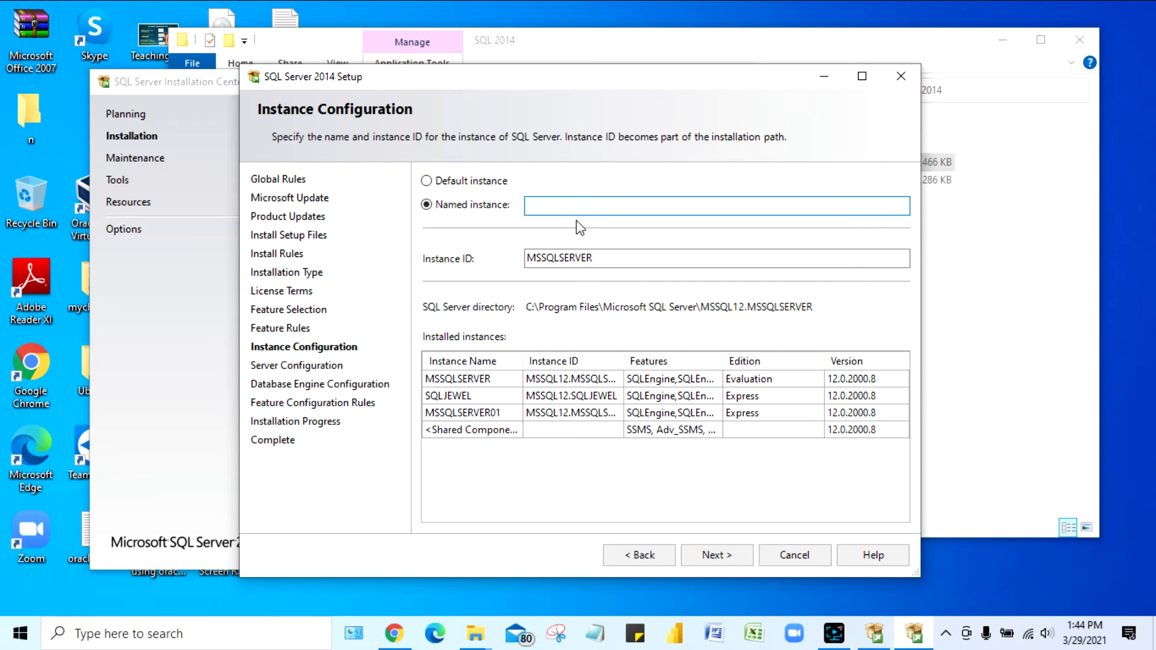
pyautogui.write('MSSQLSERVER02')
pyautogui.click(728, 556)
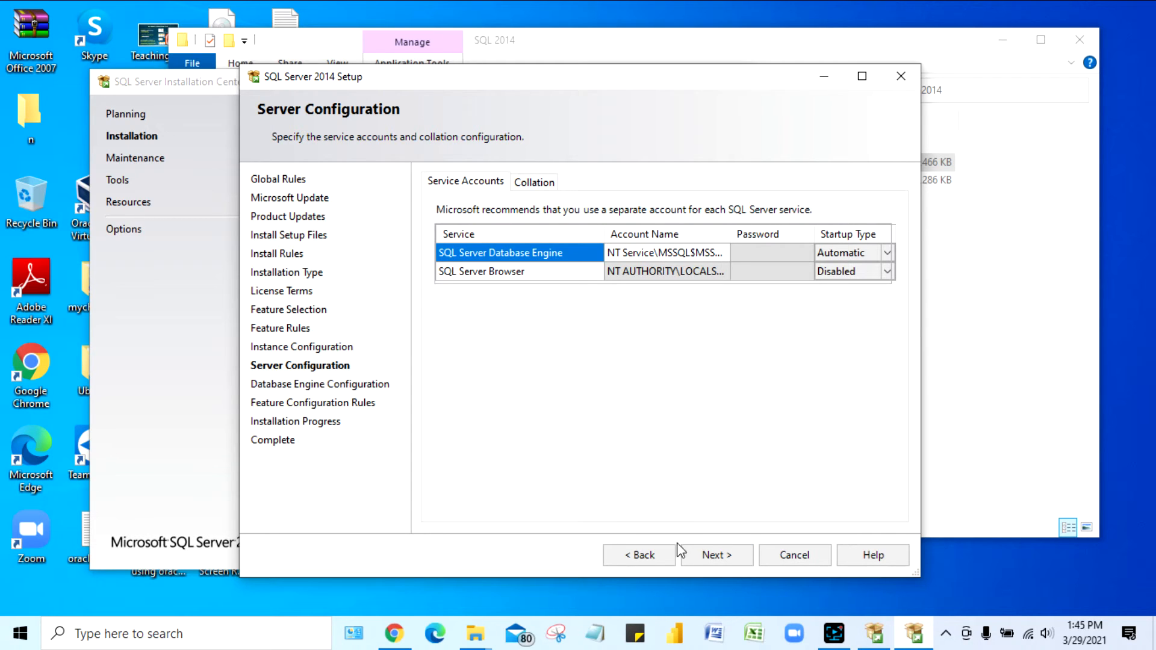
pyautogui.click(731, 554)
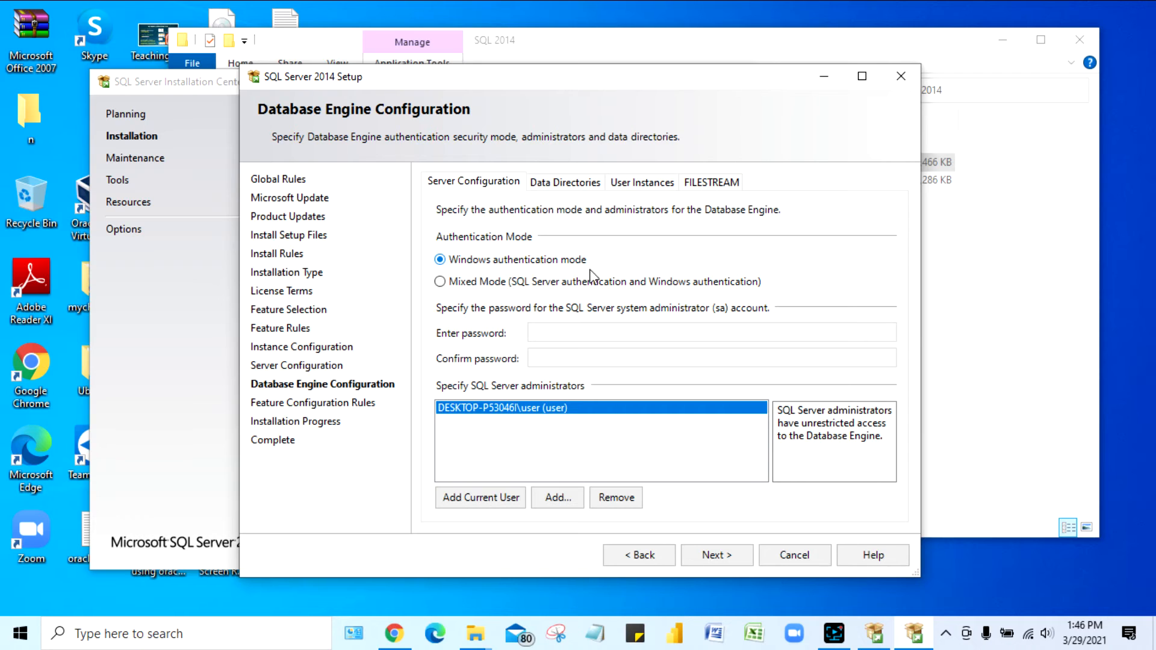
# Set authentication to Mixed Mode, enter and confirm the sa account password, and proceed with the installation
pyautogui.click(440, 282)
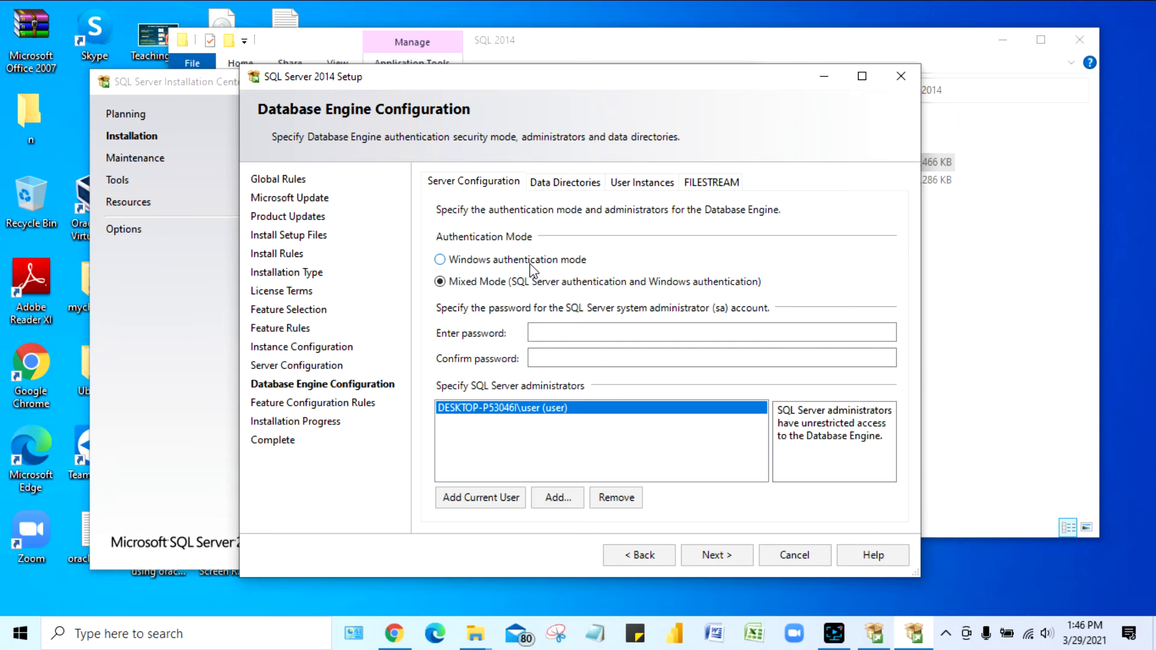
pyautogui.click(559, 332)
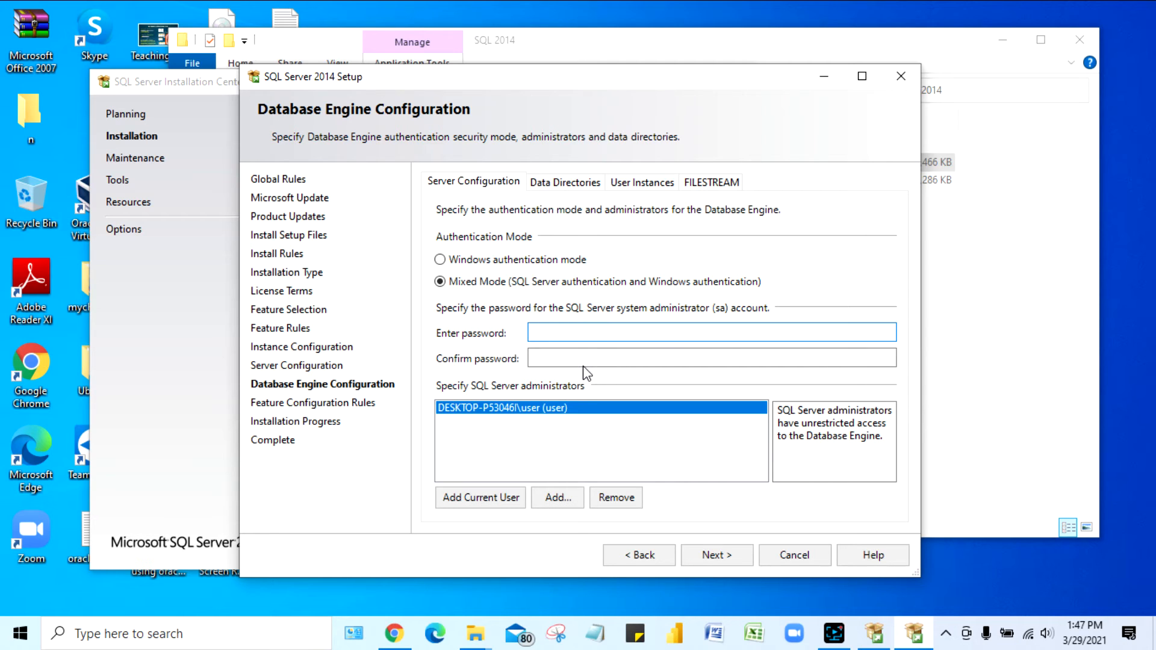
pyautogui.write('••••••')
pyautogui.click(570, 364)
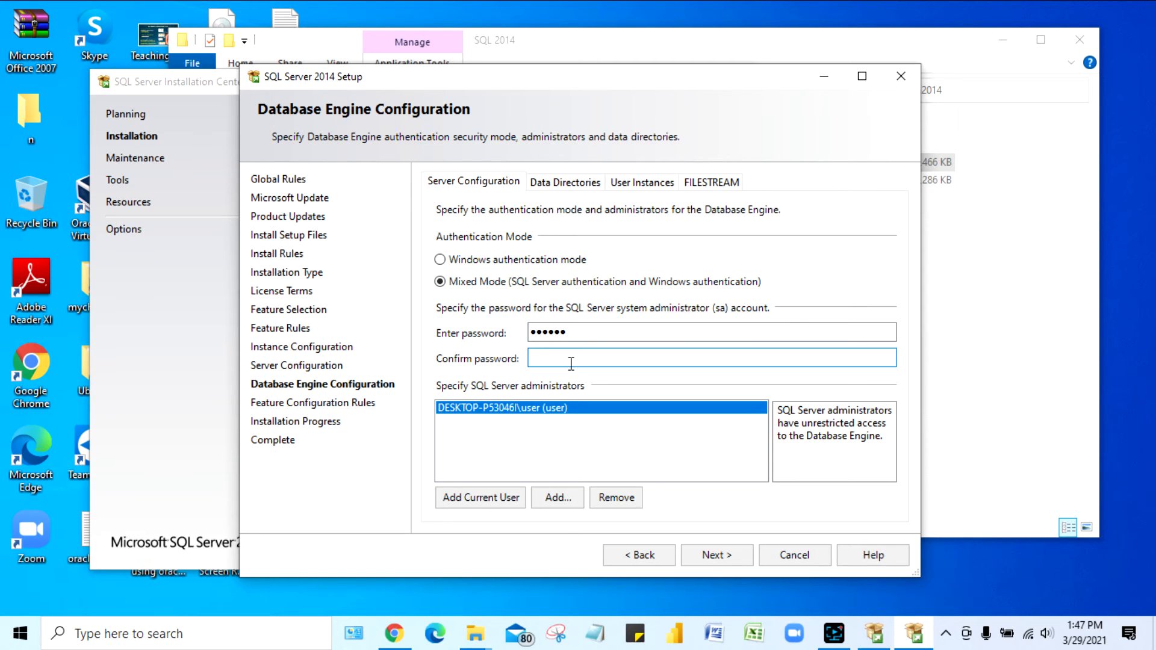
pyautogui.write('••••••')
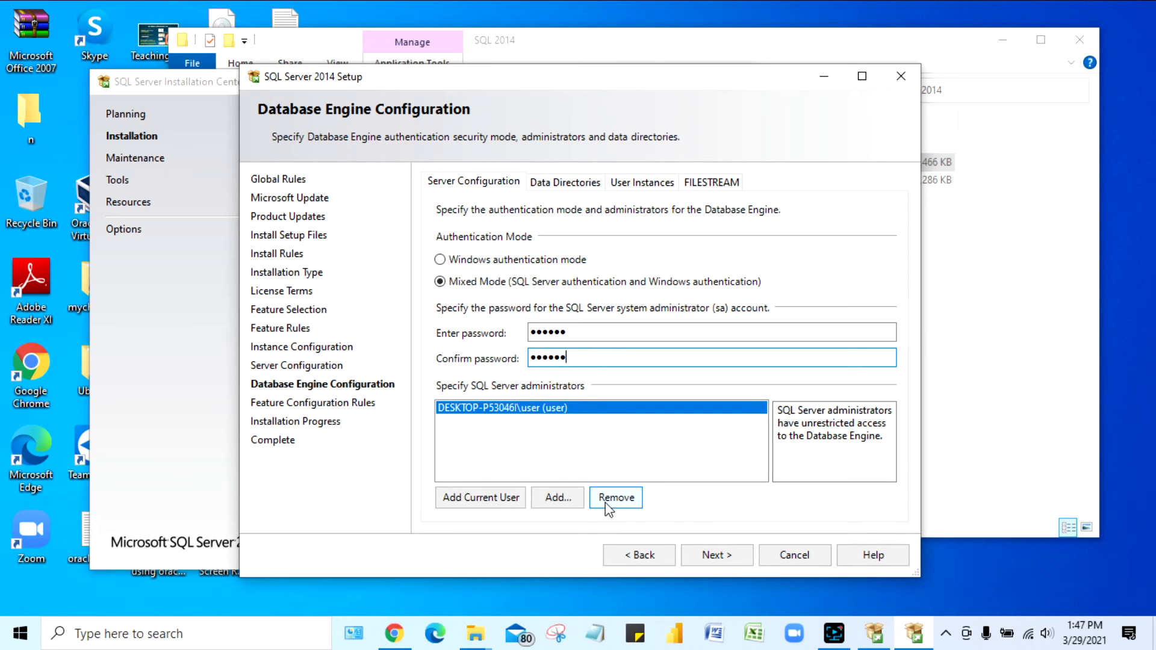
pyautogui.click(722, 556)
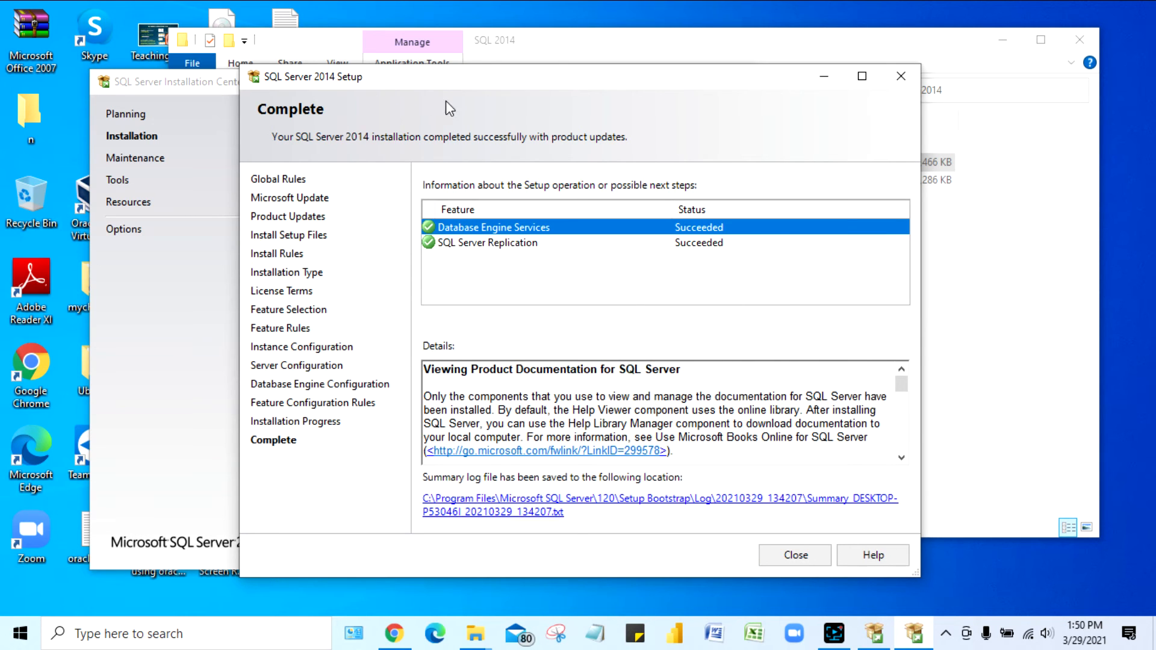
# Close the completed SQL Server 2014 Setup wizard and the SQL Server Installation Center
pyautogui.moveTo(459, 80); pyautogui.dragTo(519, 84)
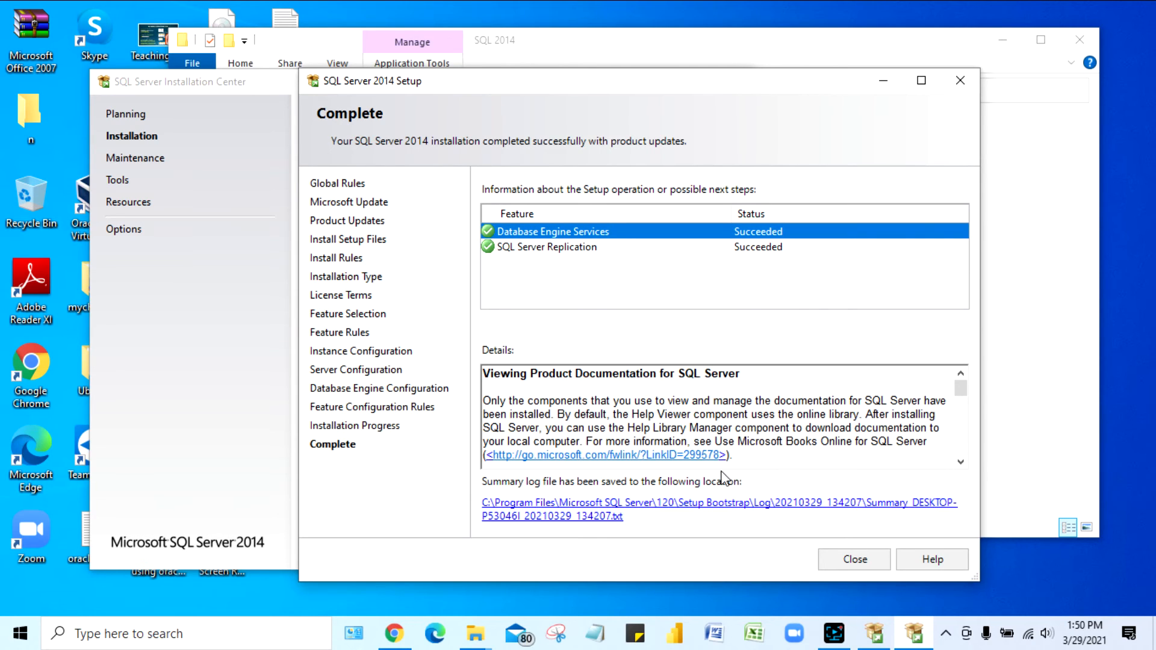
pyautogui.click(873, 565)
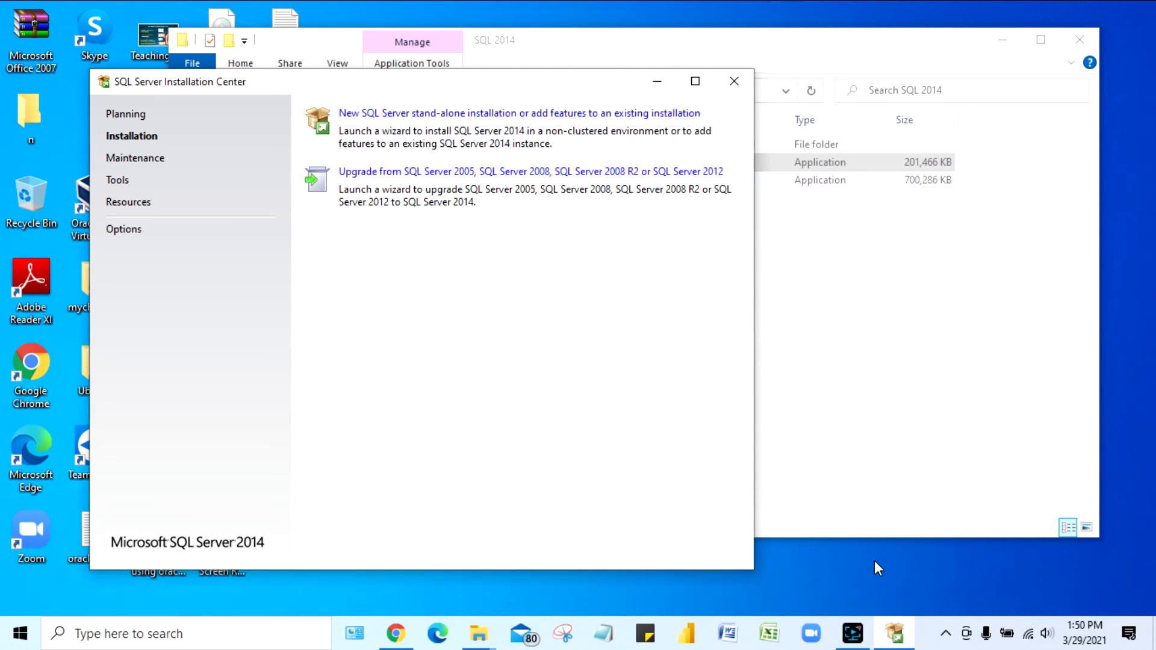
pyautogui.click(734, 81)
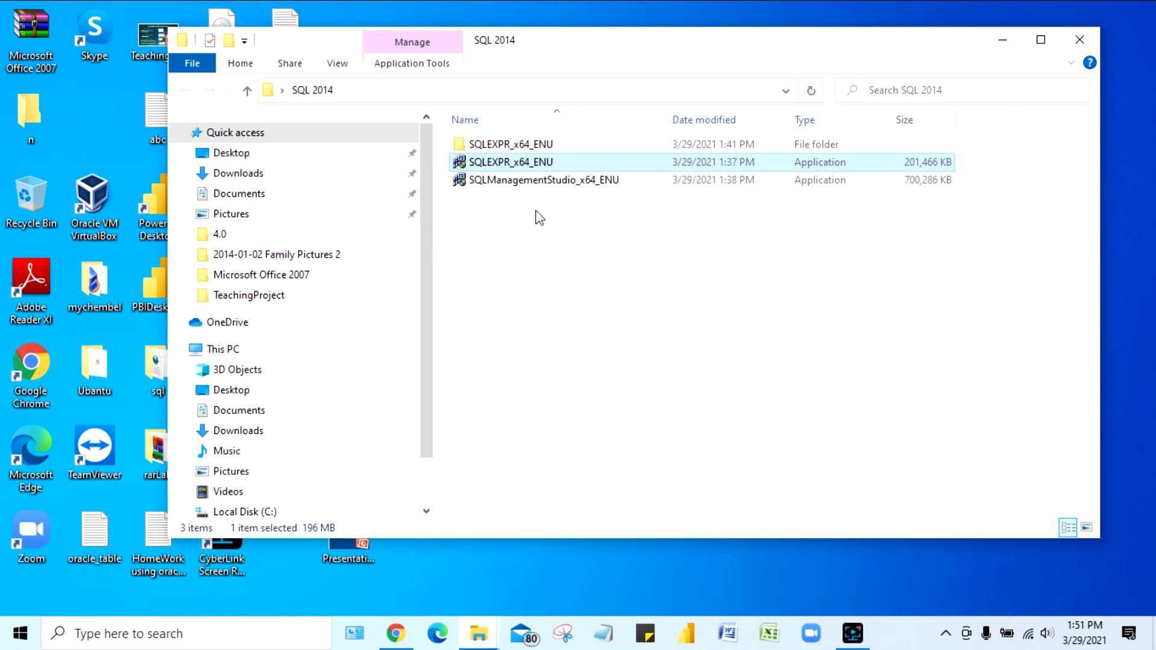
# Extract the SQLManagementStudio_x64_ENU installer to its proposed directory and start a new SQL Server stand-alone installation
pyautogui.doubleClick(548, 180)
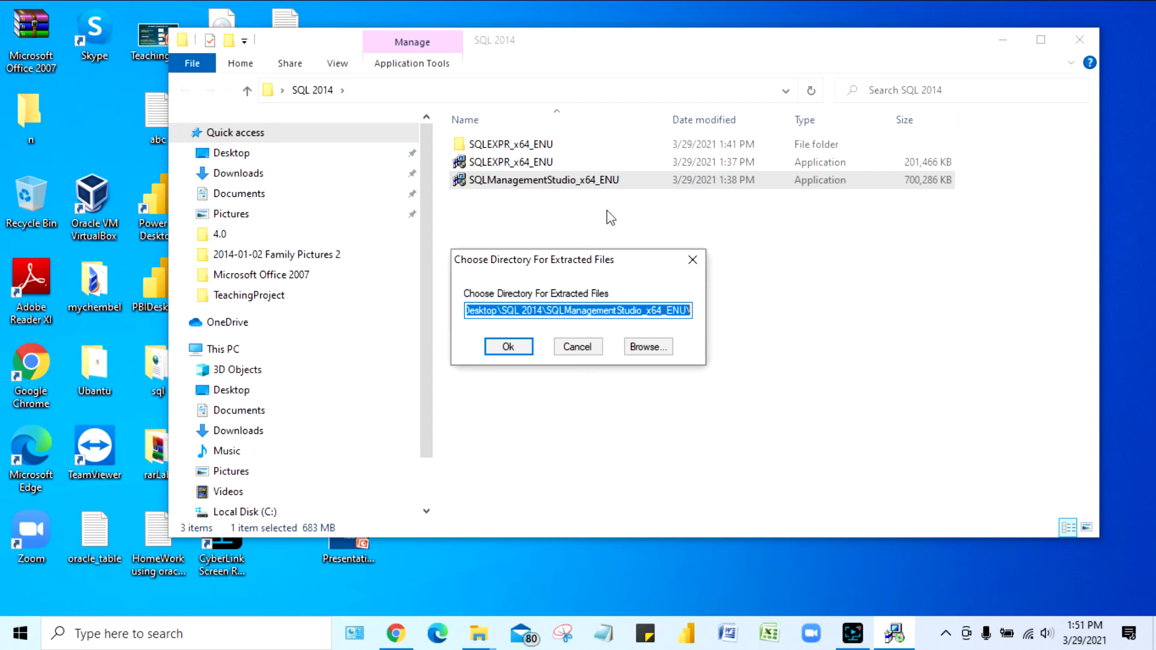
pyautogui.click(509, 353)
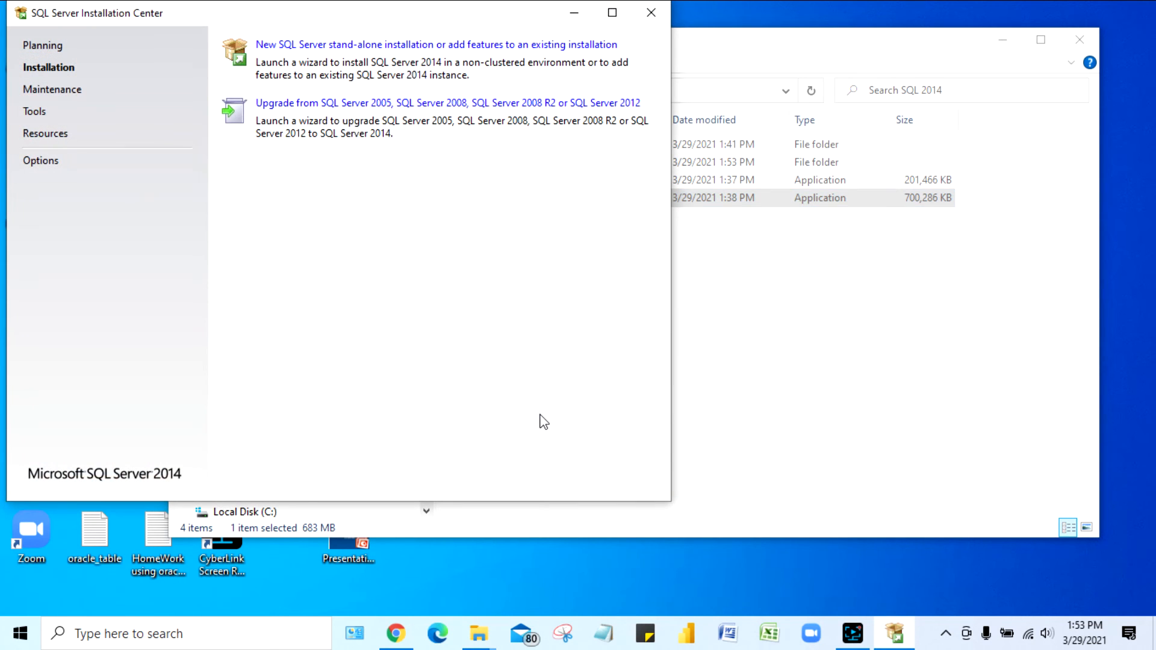
pyautogui.moveTo(262, 12); pyautogui.dragTo(491, 229)
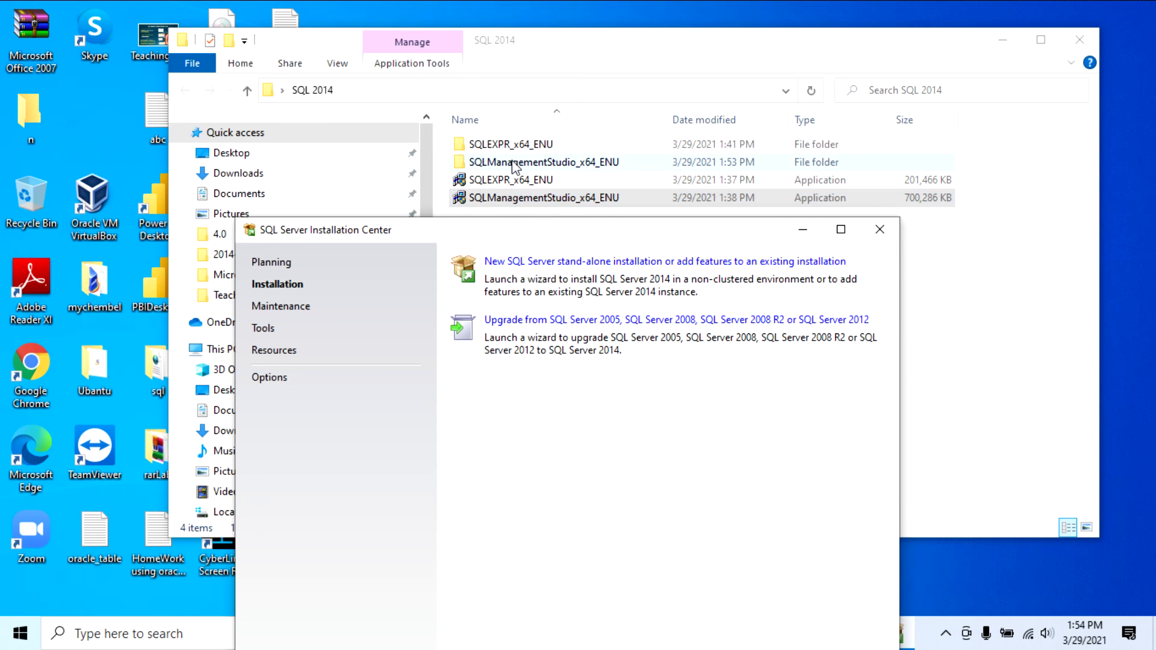
pyautogui.moveTo(595, 241); pyautogui.dragTo(504, 129)
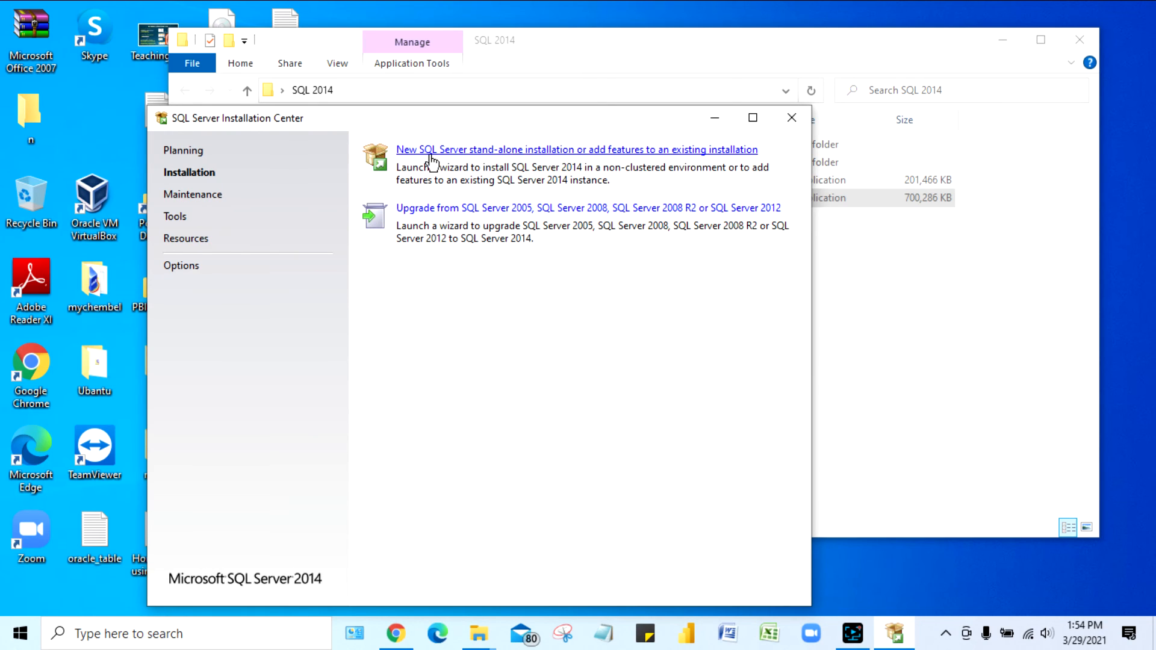
pyautogui.click(542, 151)
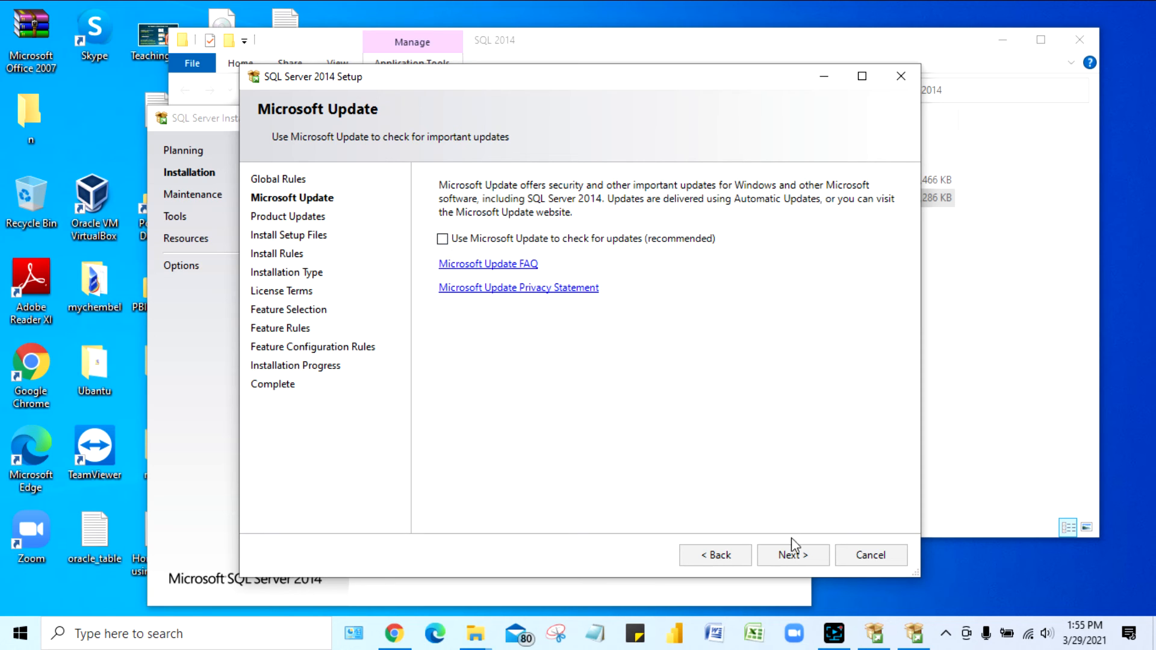
# Install the management tools as a new installation with Microsoft Update checking off, the license terms accepted and all preselected features kept
pyautogui.click(800, 556)
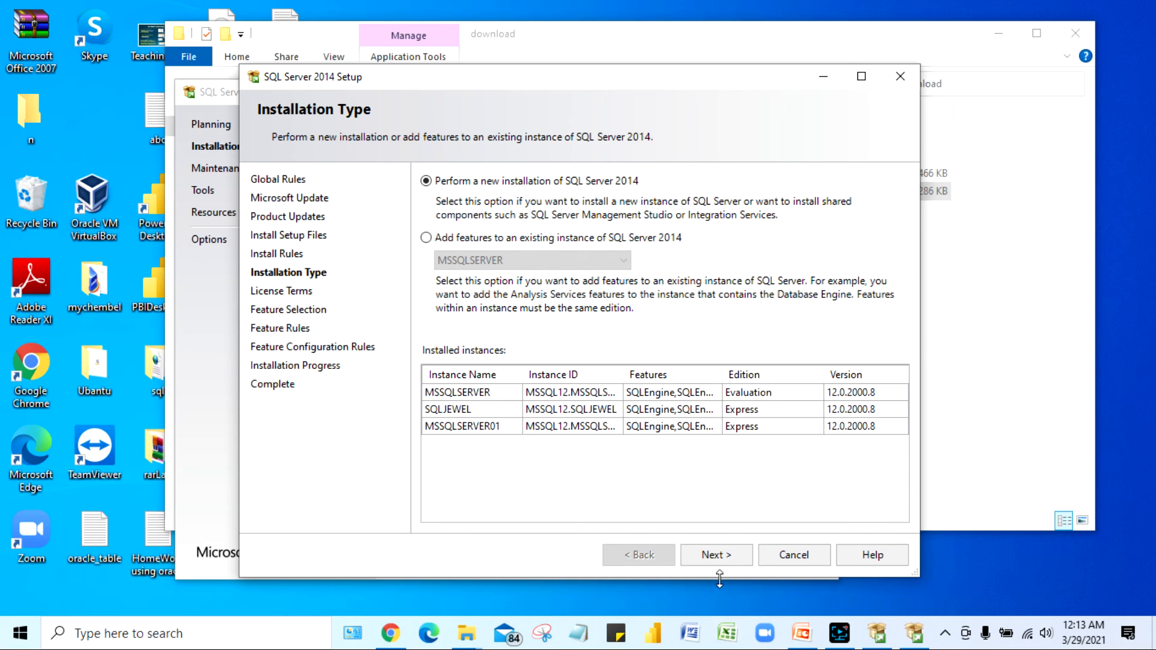
pyautogui.click(725, 557)
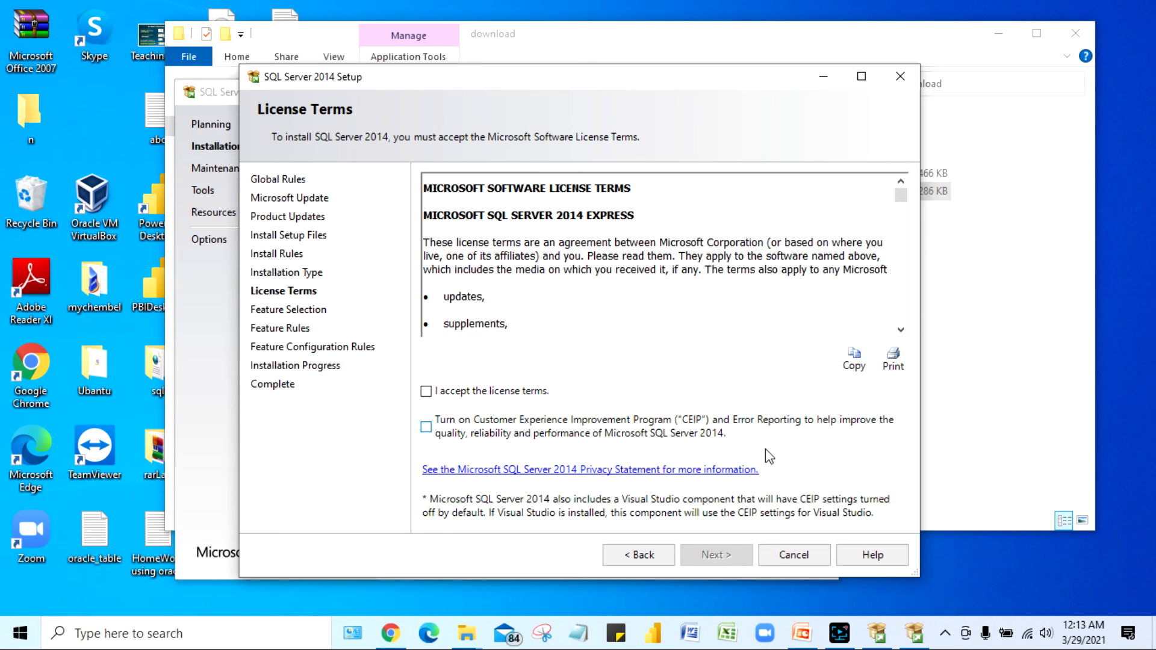
pyautogui.click(427, 391)
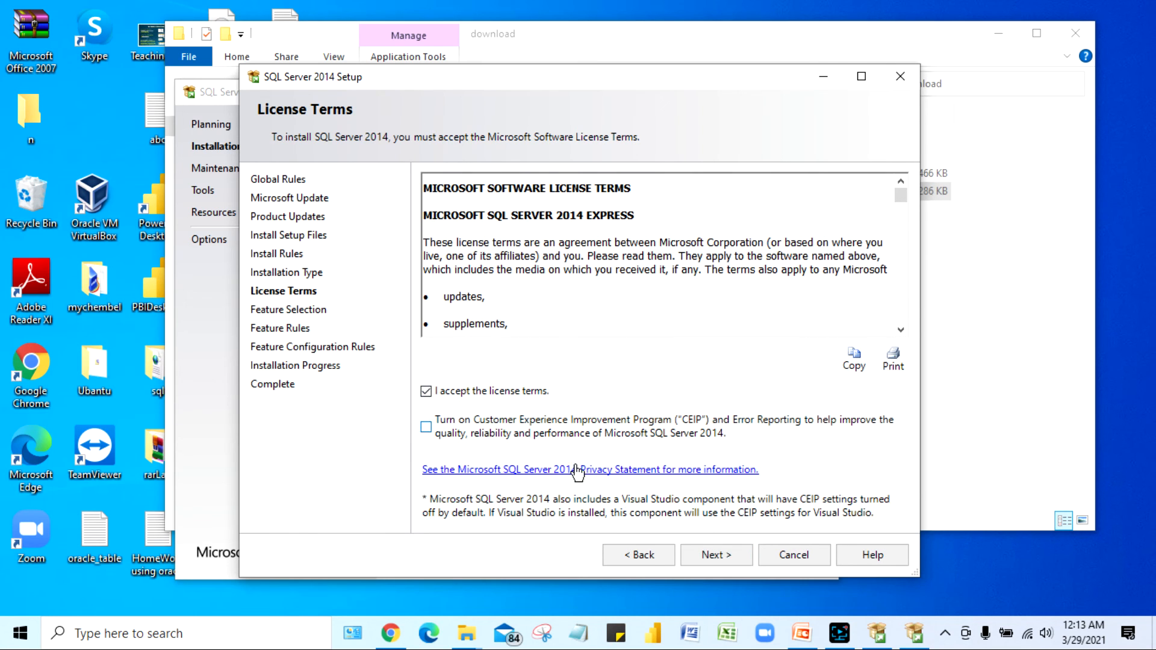
pyautogui.click(734, 553)
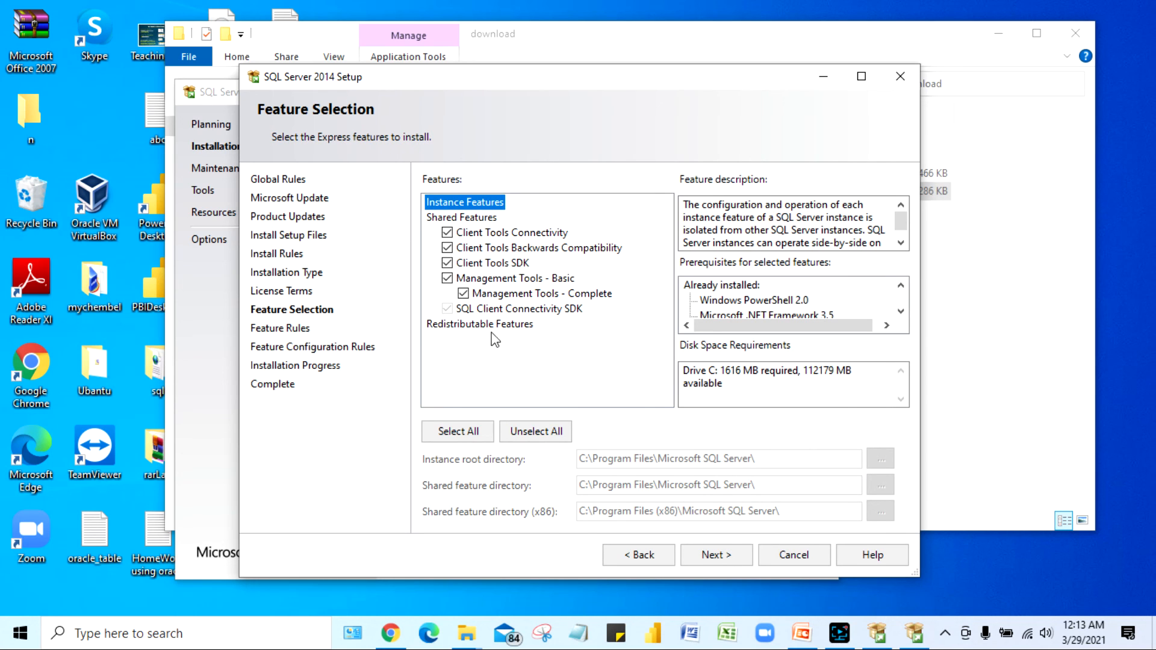
pyautogui.click(733, 560)
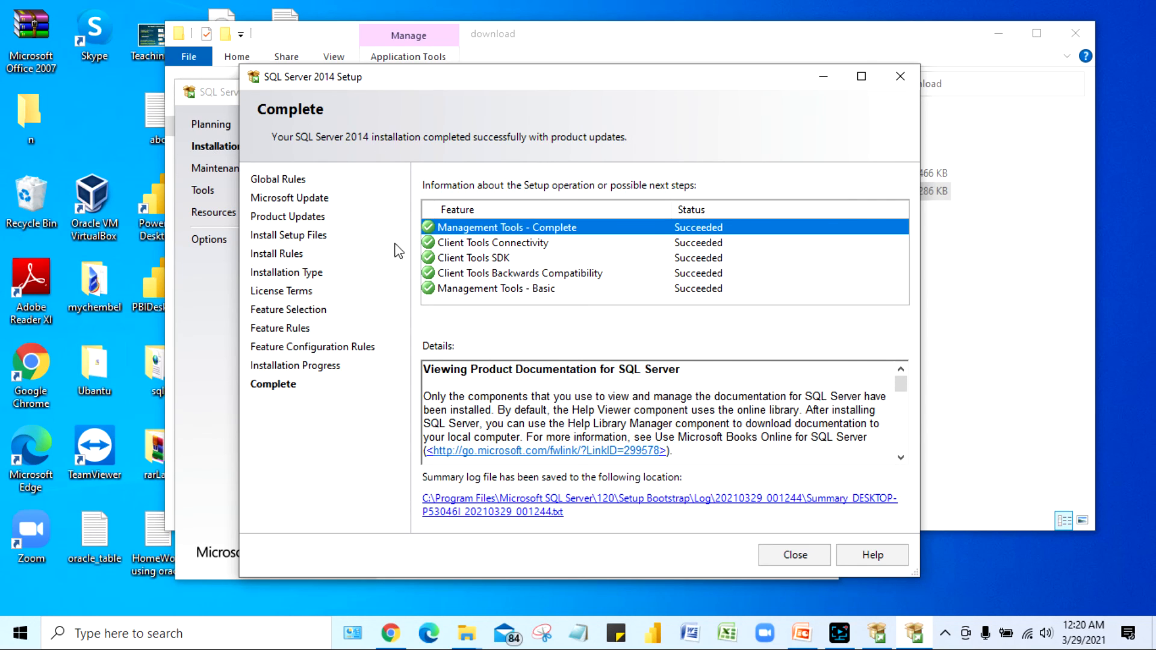
# Close the completed setup wizard and the Installation Center, and minimize the download folder window
pyautogui.moveTo(475, 80); pyautogui.dragTo(549, 62)
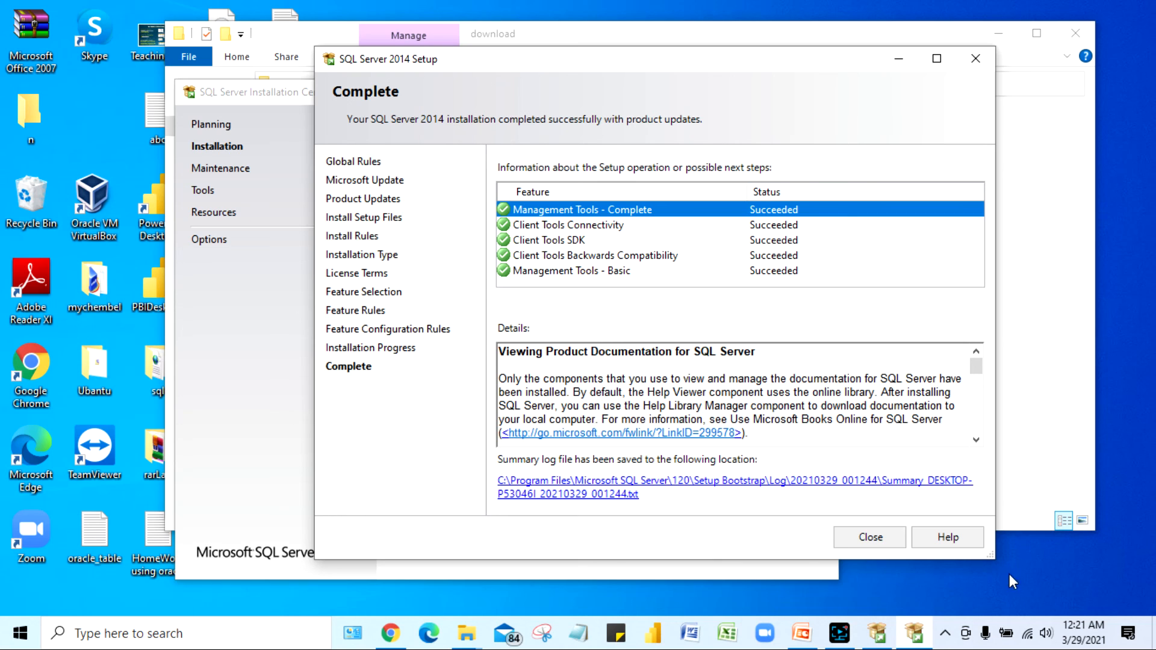
pyautogui.click(870, 538)
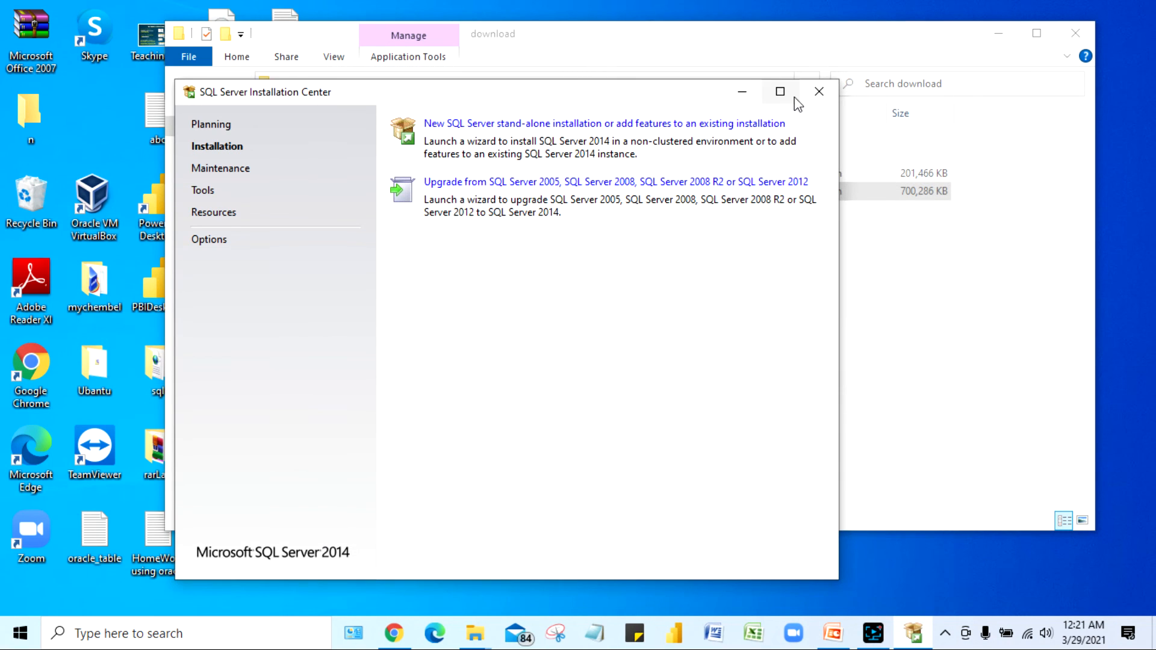
pyautogui.click(820, 98)
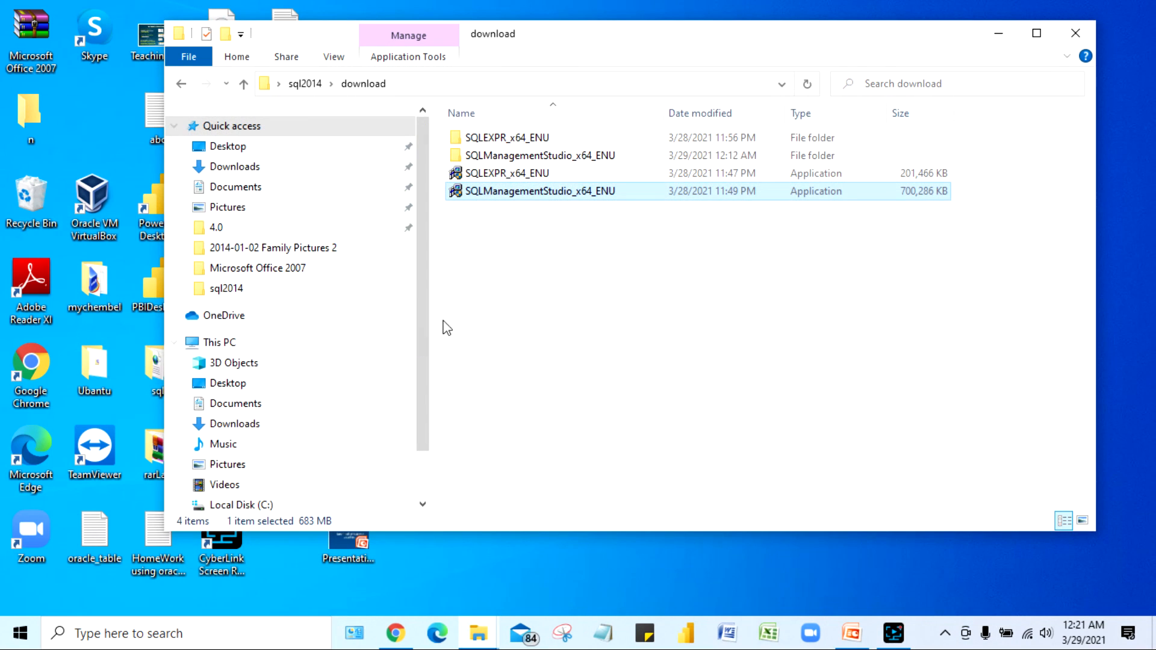
pyautogui.click(999, 33)
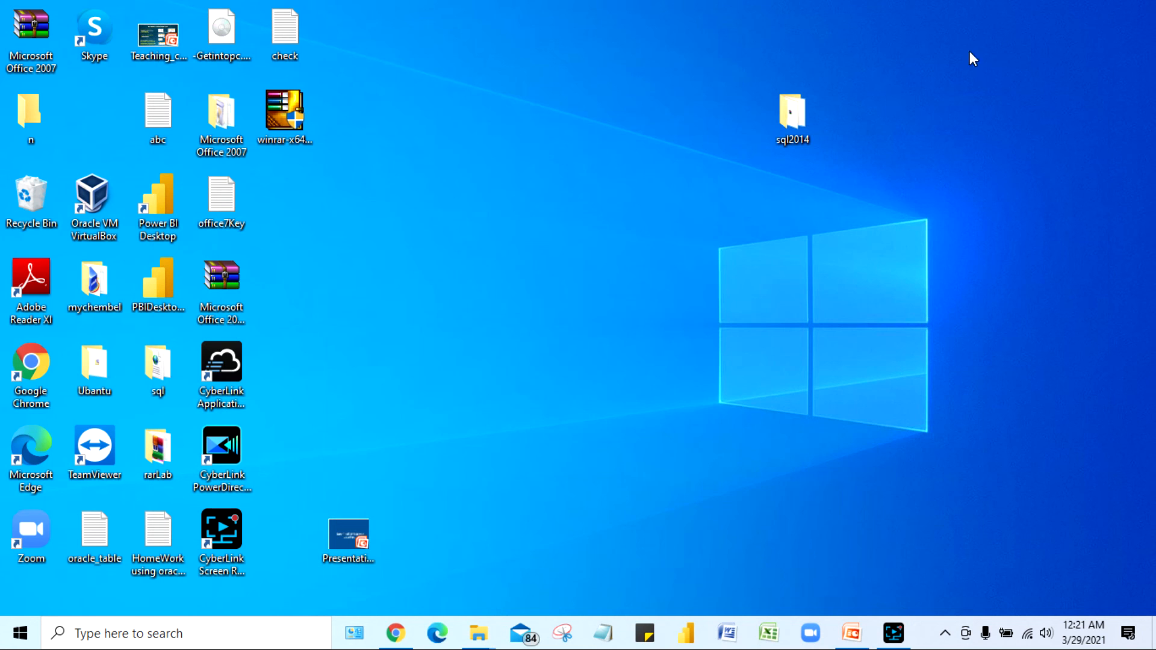
# Search Windows for "sql", pin SQL Server 2014 Management Studio to the taskbar, and launch it
pyautogui.click(139, 632)
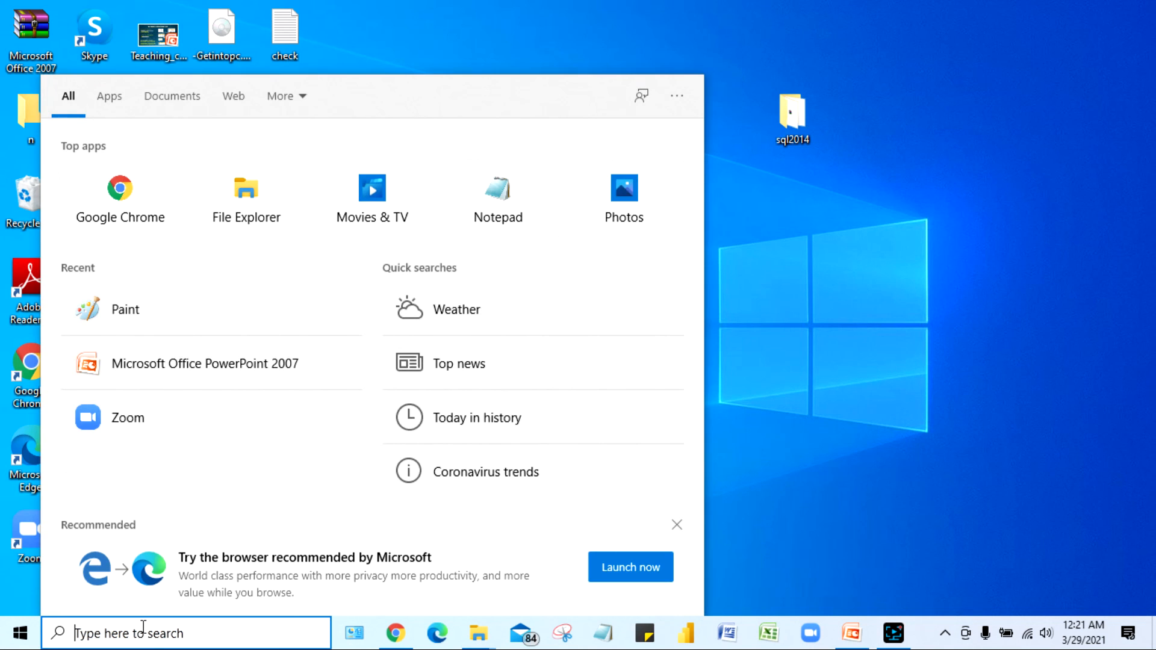
pyautogui.write('sql')
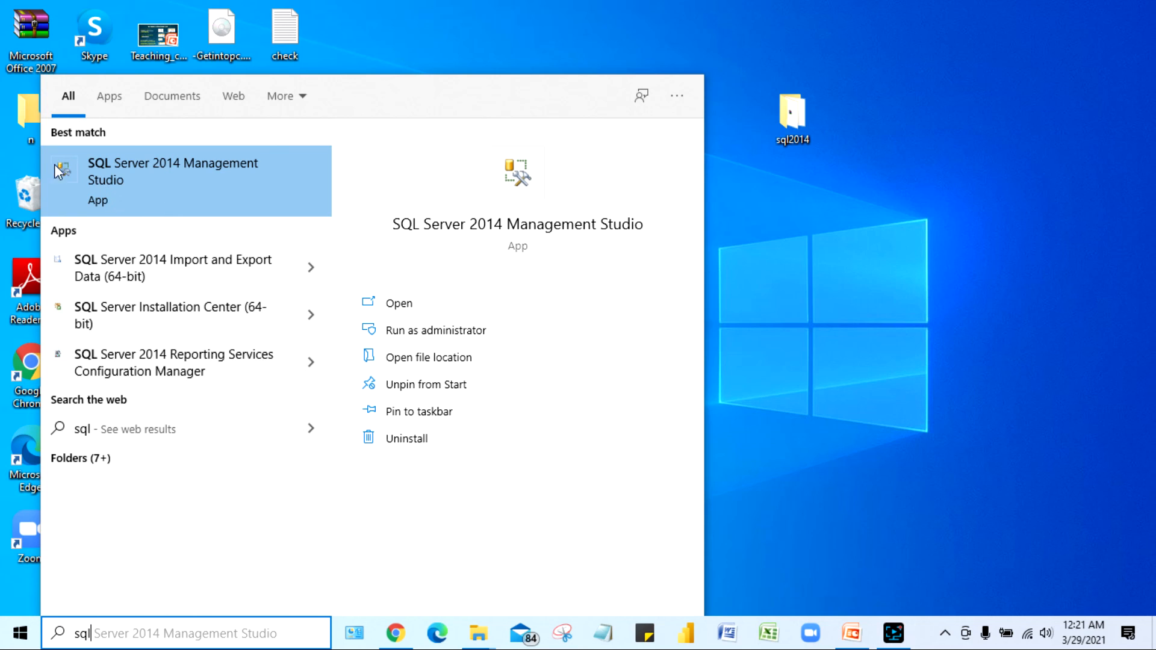
pyautogui.rightClick(161, 162)
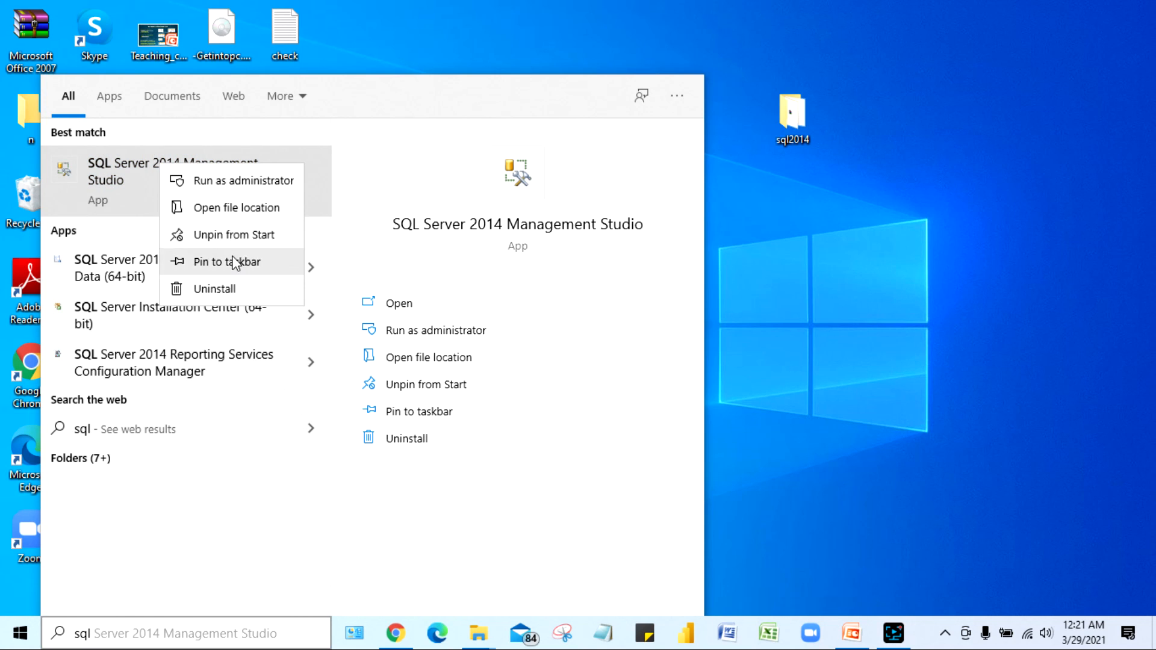
pyautogui.click(247, 270)
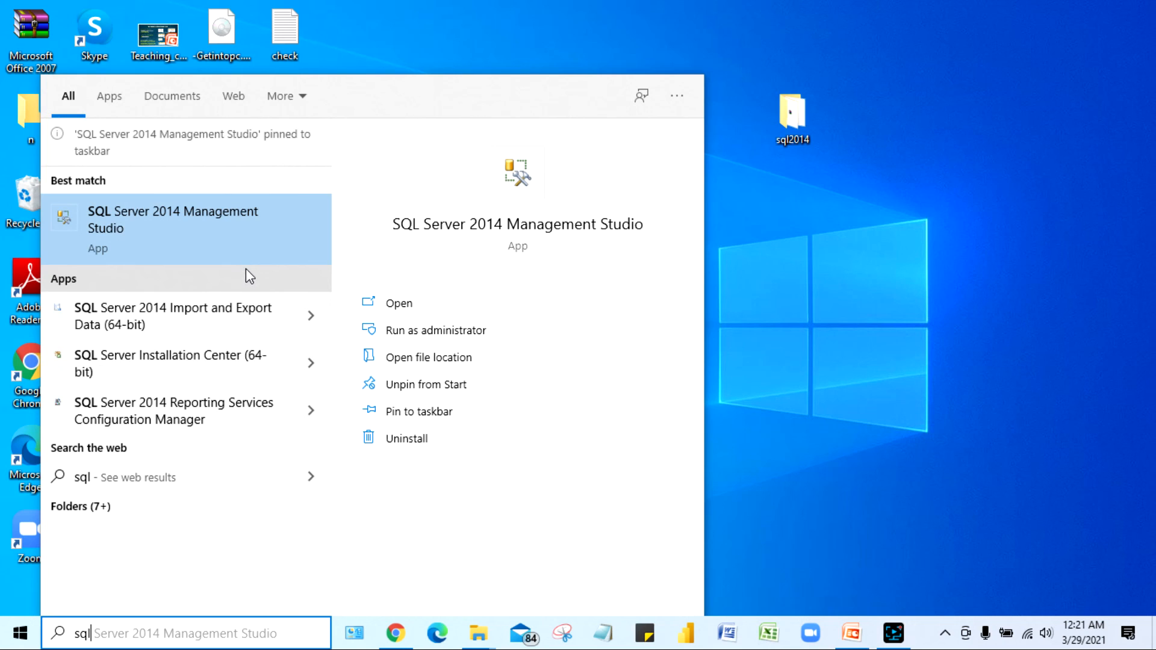
pyautogui.click(926, 525)
pyautogui.click(914, 637)
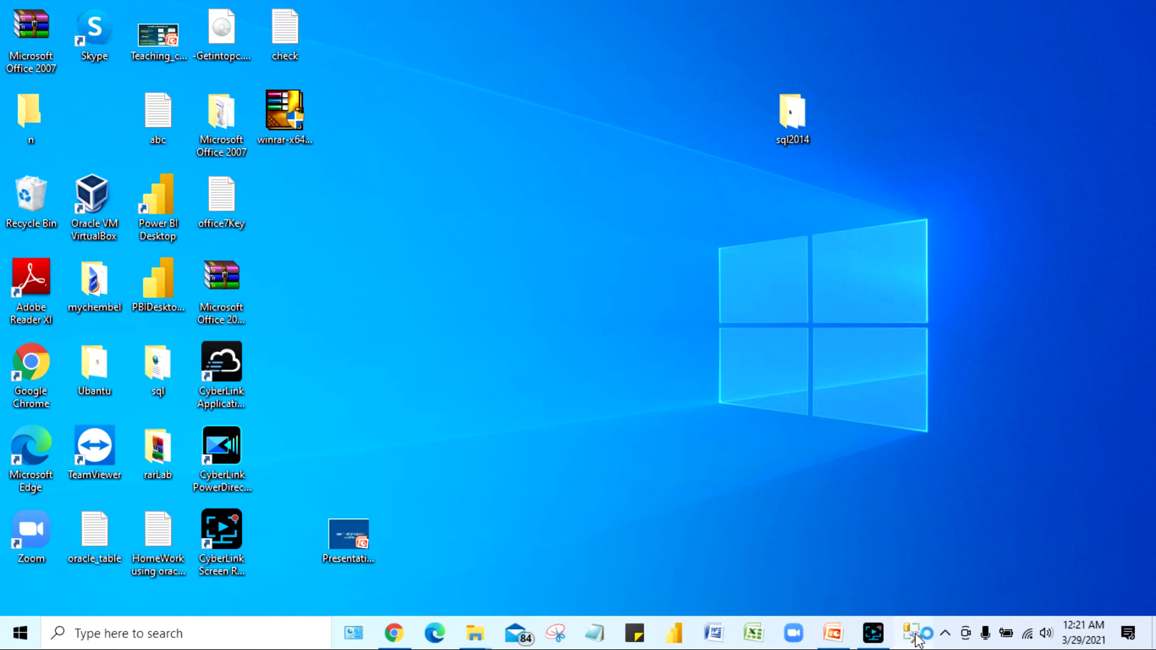